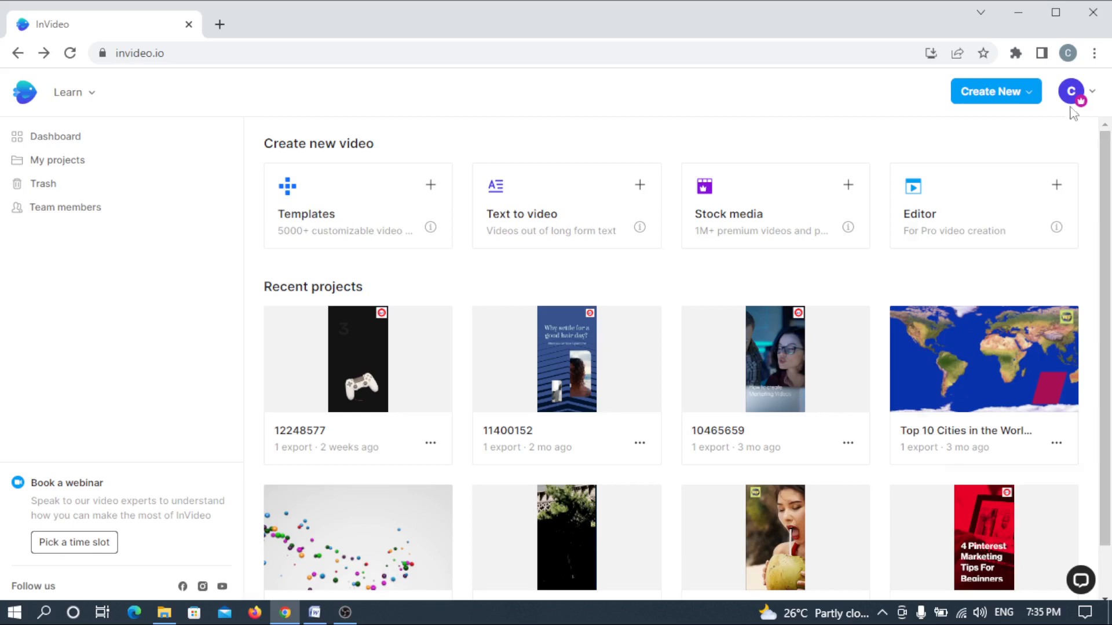
# Step: View the account's subscription plan details, then return to the dashboard
pyautogui.click(1073, 92)
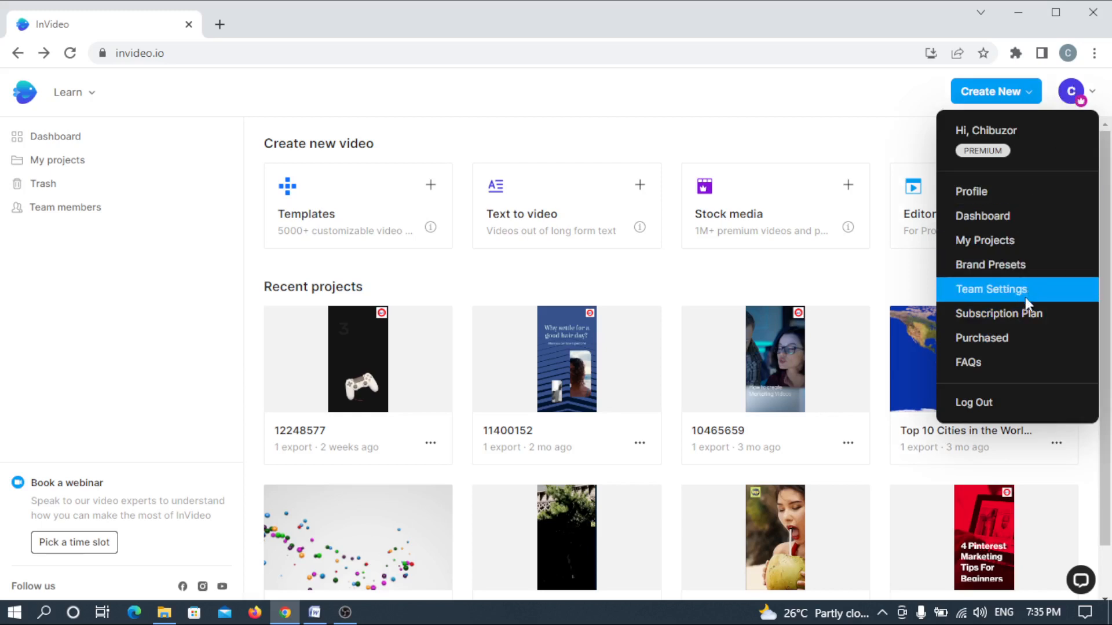
pyautogui.click(1022, 311)
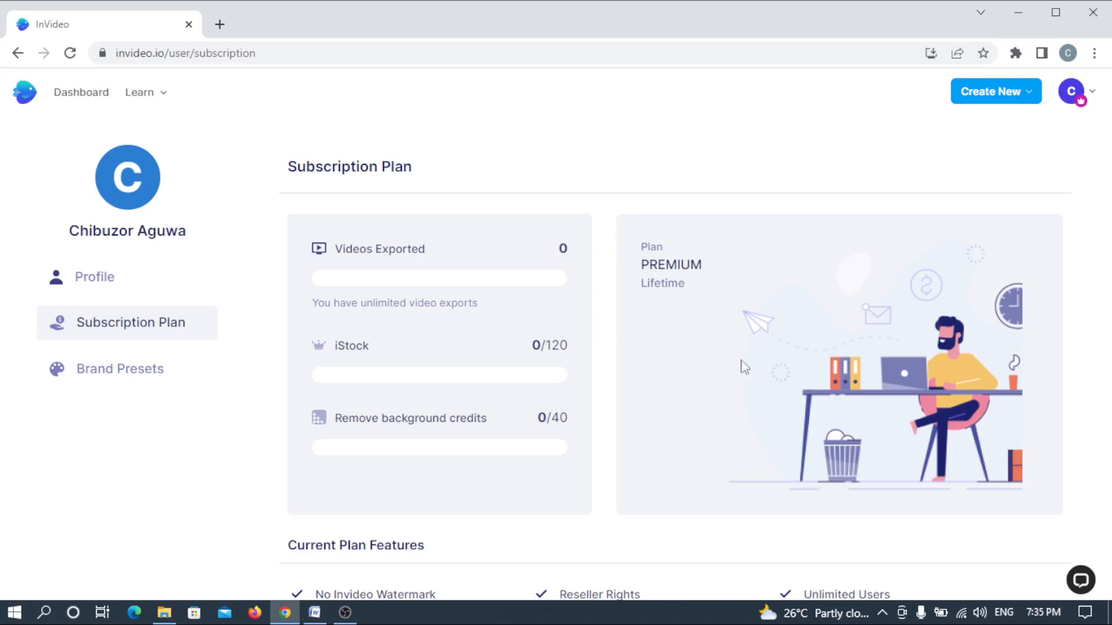
pyautogui.click(13, 58)
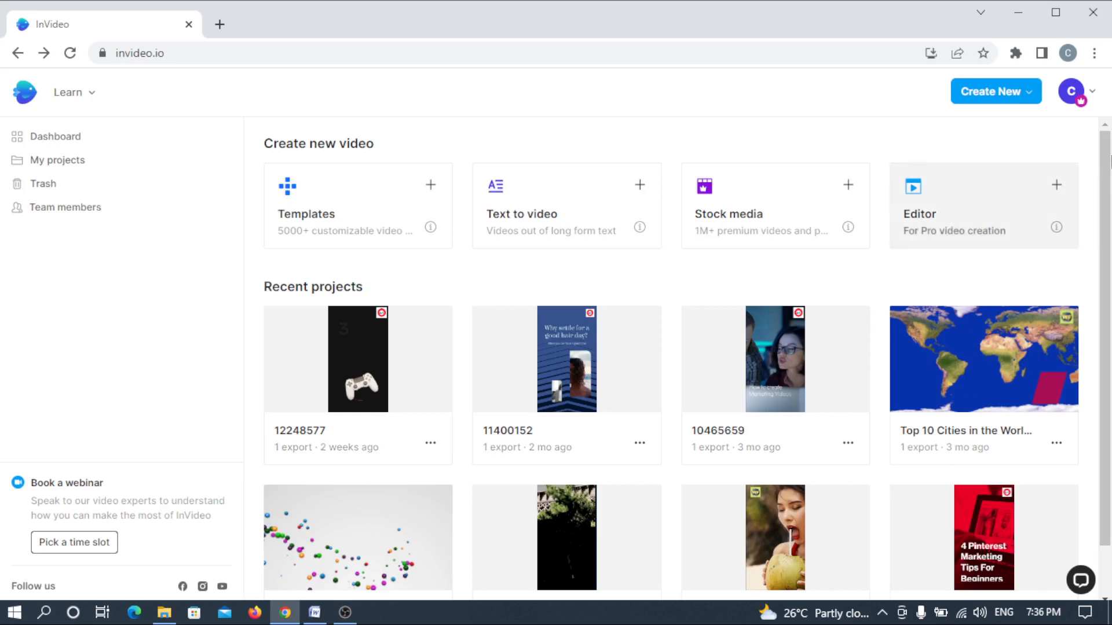
# Step: Open the pre-built video template library and look through the suggested templates
pyautogui.click(979, 92)
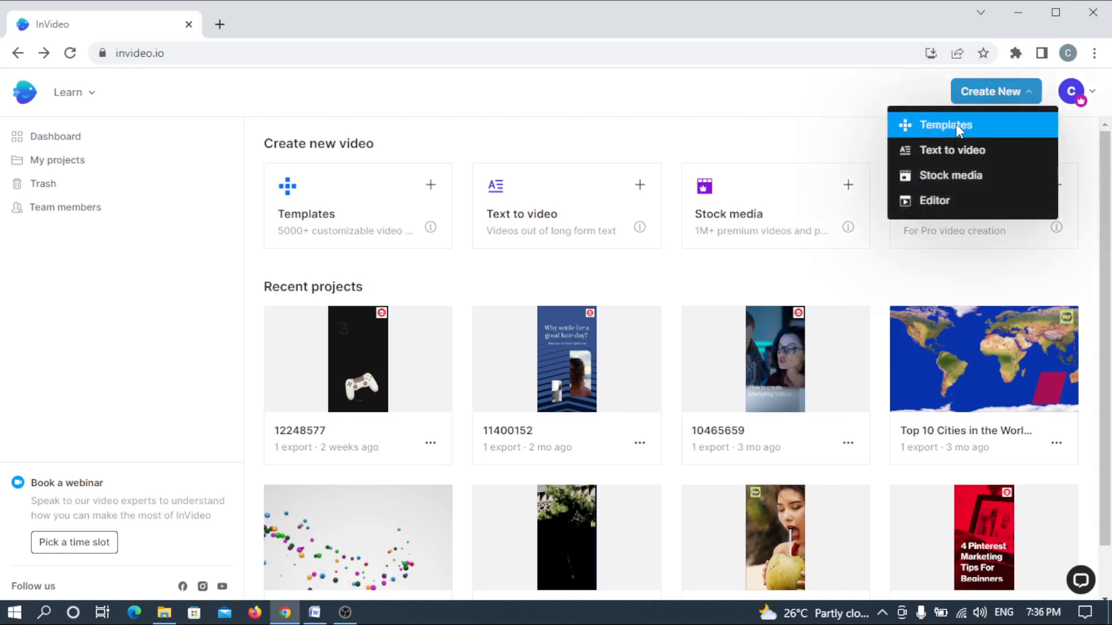
pyautogui.click(994, 97)
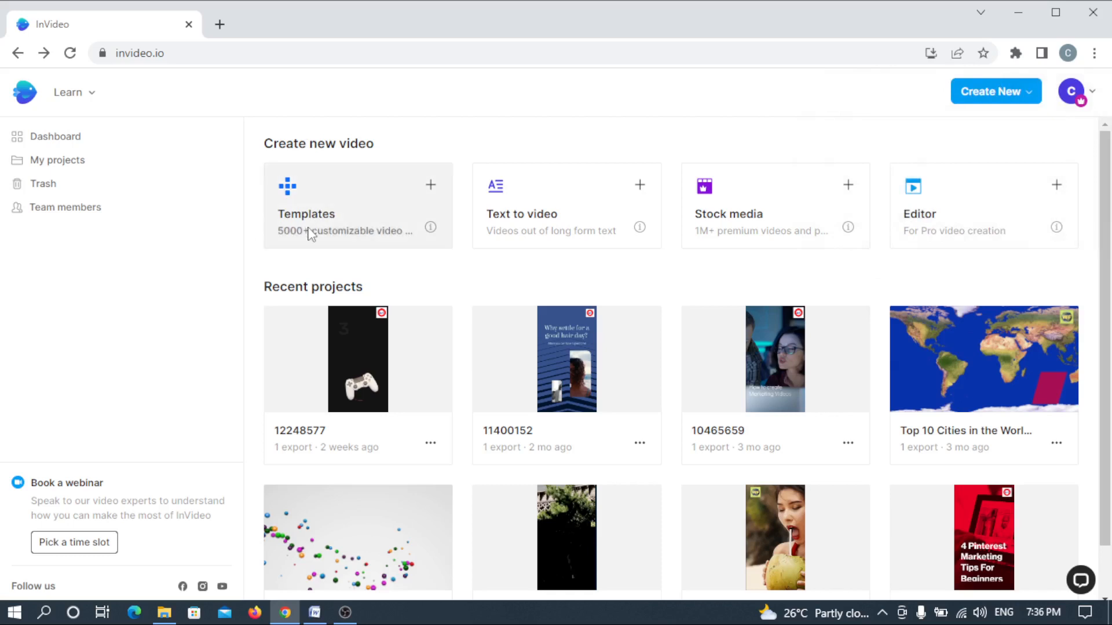
pyautogui.click(330, 226)
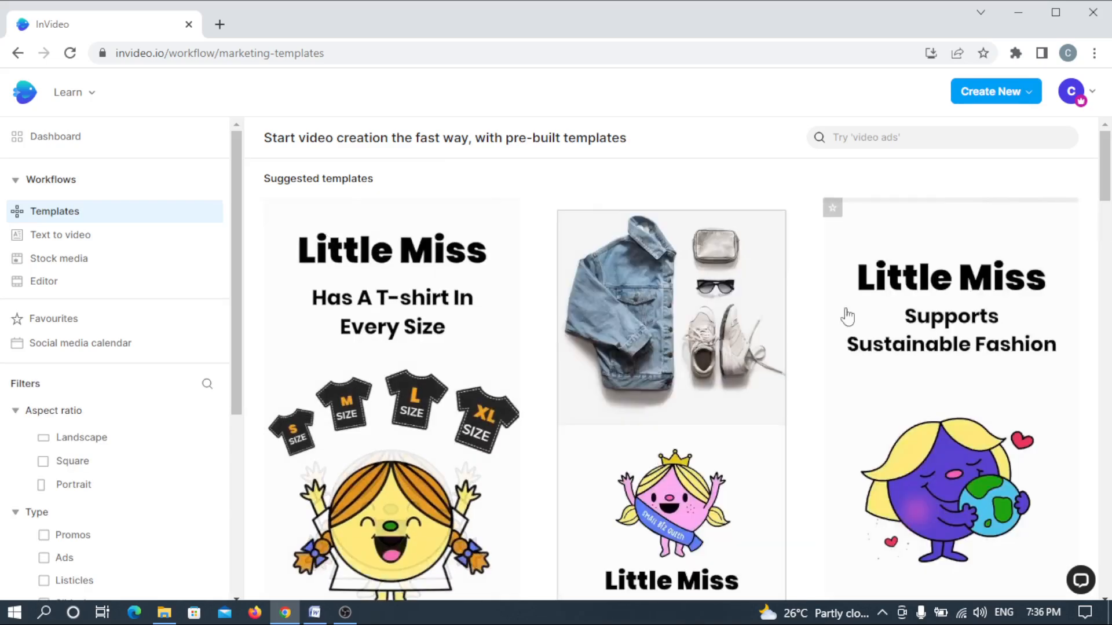
pyautogui.moveTo(1104, 198)
pyautogui.mouseDown()
pyautogui.moveTo(1106, 215)
pyautogui.moveTo(1107, 185)
pyautogui.mouseUp()
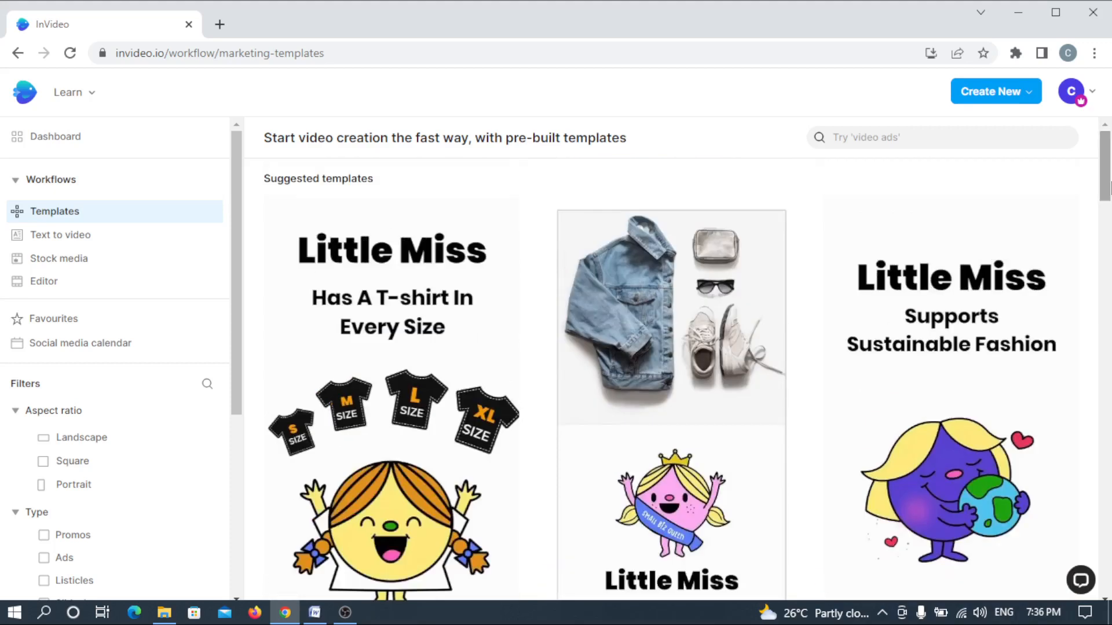
pyautogui.moveTo(1110, 185); pyautogui.dragTo(1108, 212)
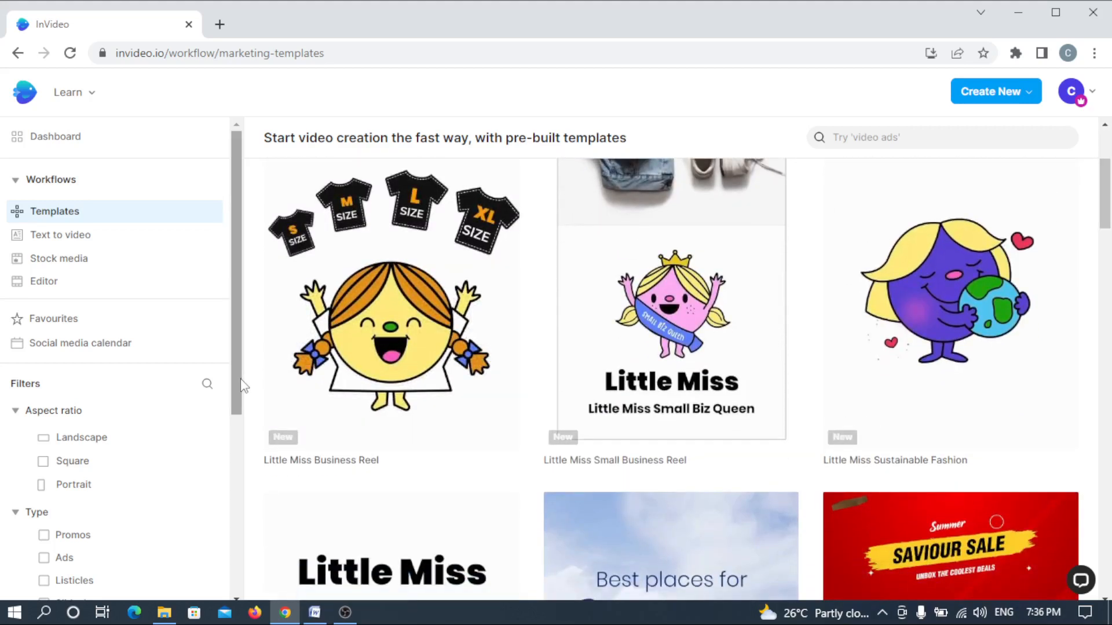
# Step: Filter the video templates to the Portrait aspect ratio
pyautogui.moveTo(240, 379); pyautogui.dragTo(236, 421)
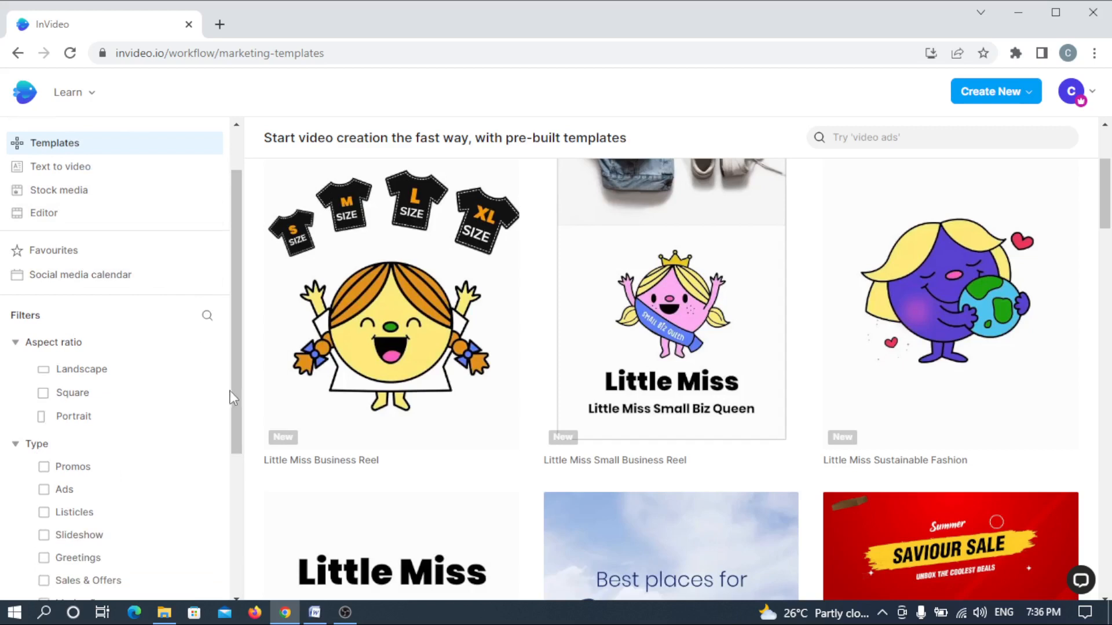
pyautogui.moveTo(237, 390); pyautogui.dragTo(237, 407)
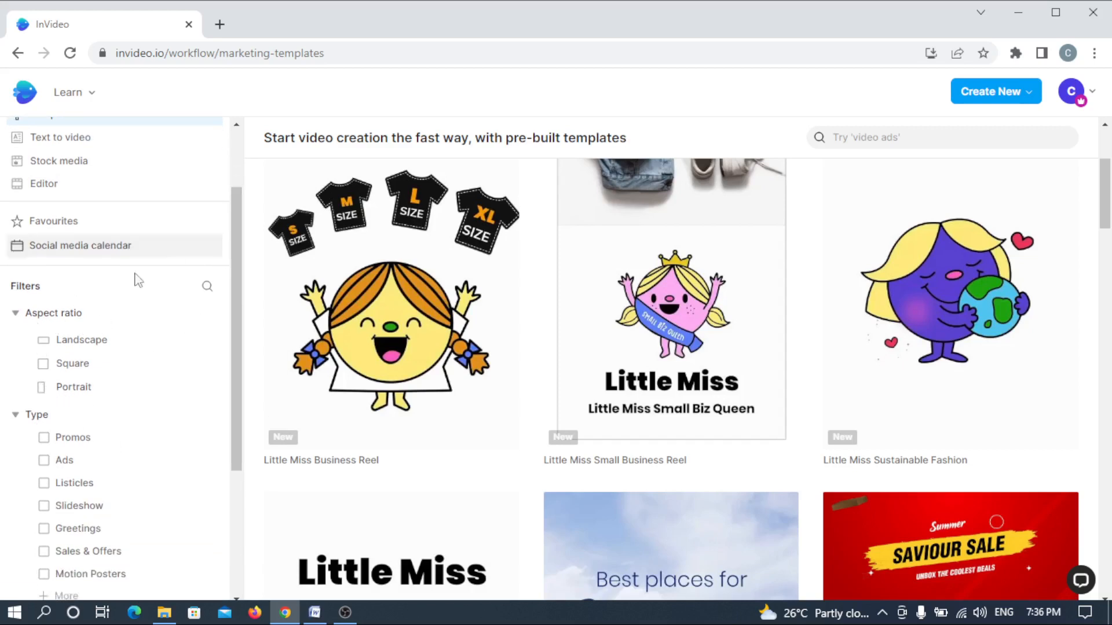
pyautogui.click(42, 388)
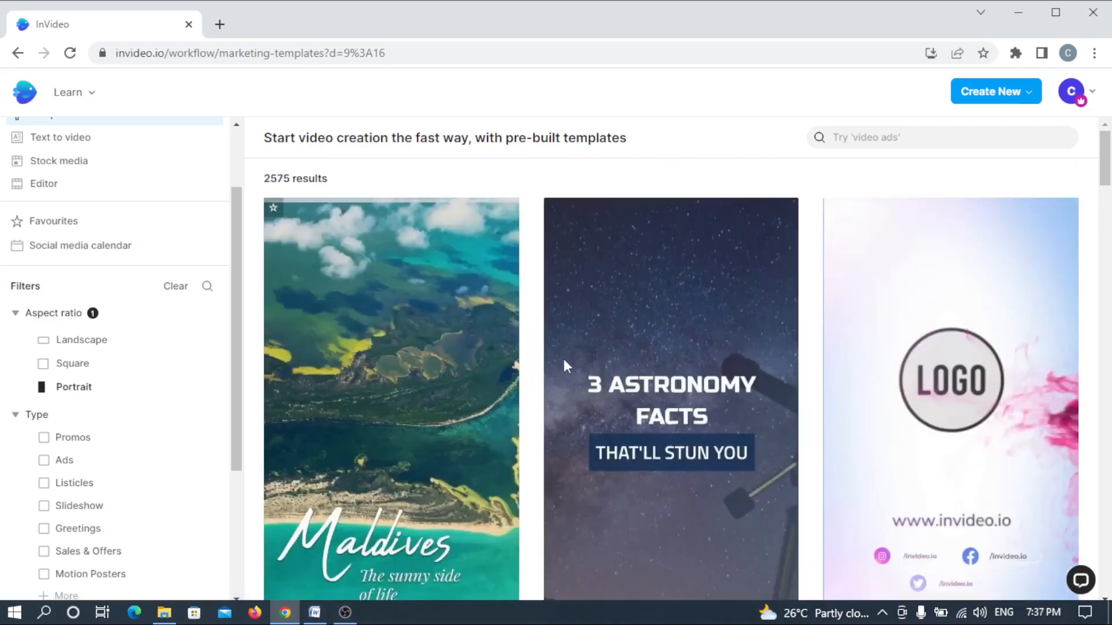
# Step: Browse the portrait templates for a suitable listicle about making money on YouTube
pyautogui.scroll(-10, 994, 334)
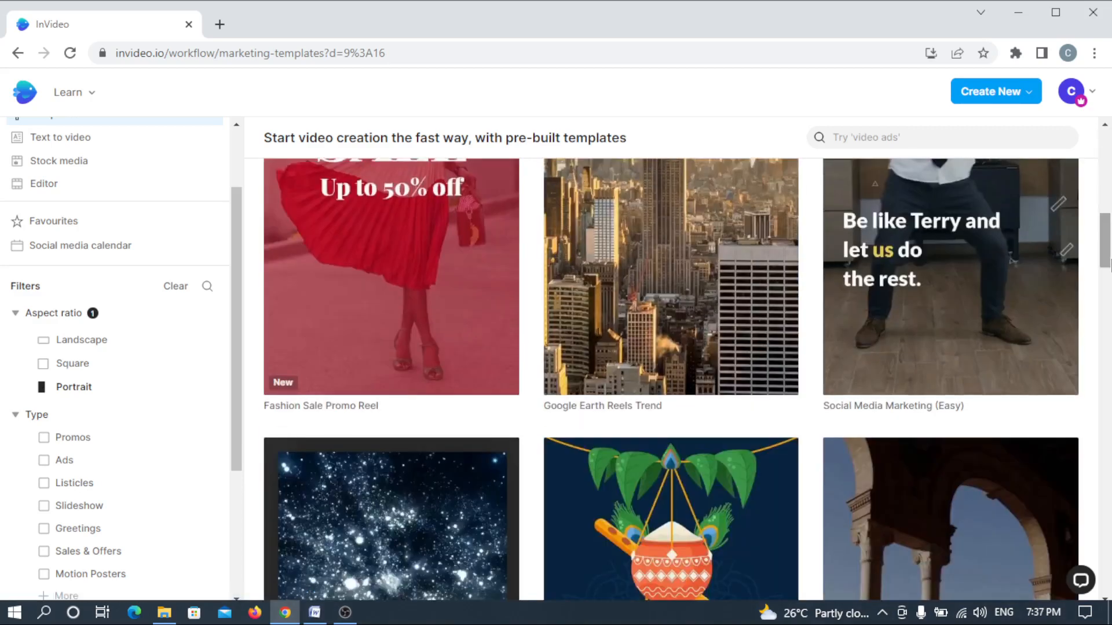
pyautogui.moveTo(1110, 266); pyautogui.dragTo(1110, 485)
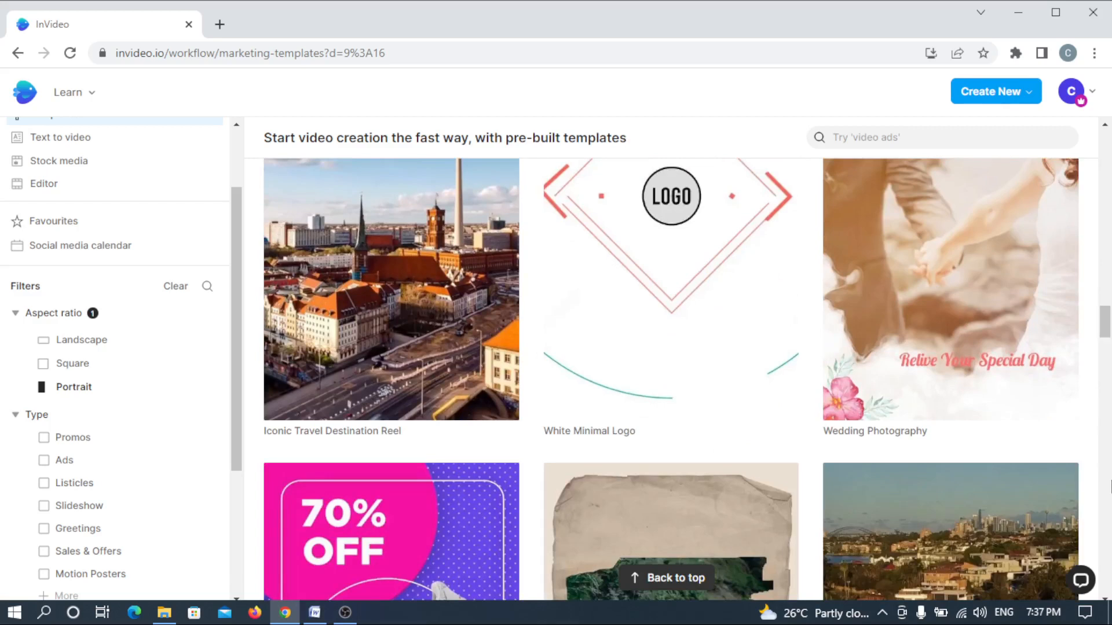
pyautogui.moveTo(1107, 336); pyautogui.dragTo(1110, 422)
pyautogui.scroll(-10, 1110, 424)
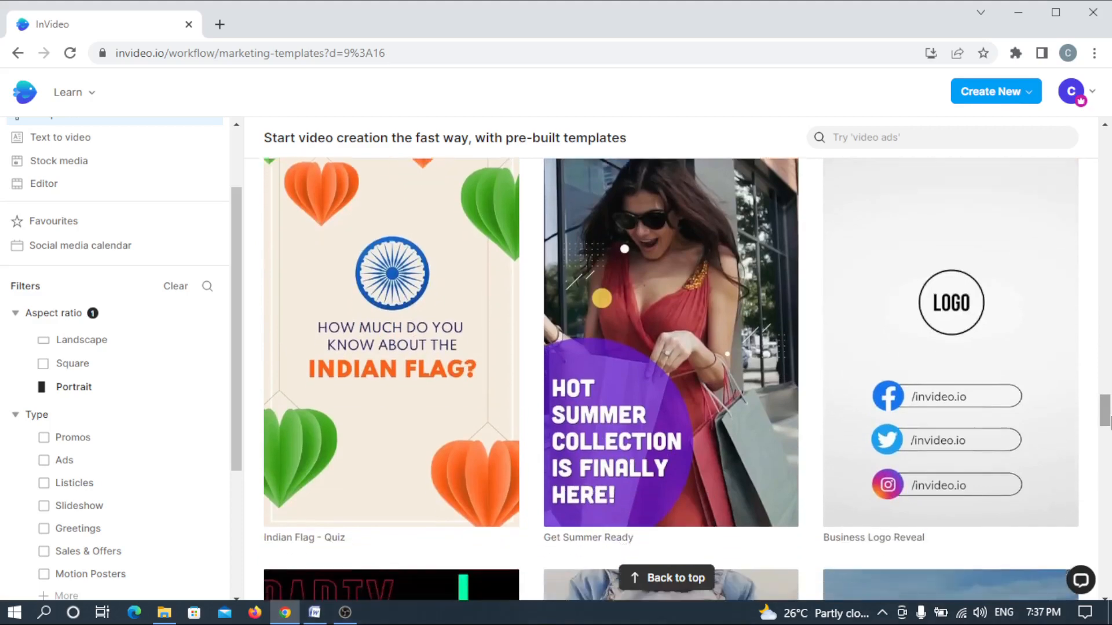
pyautogui.scroll(-7, 1110, 425)
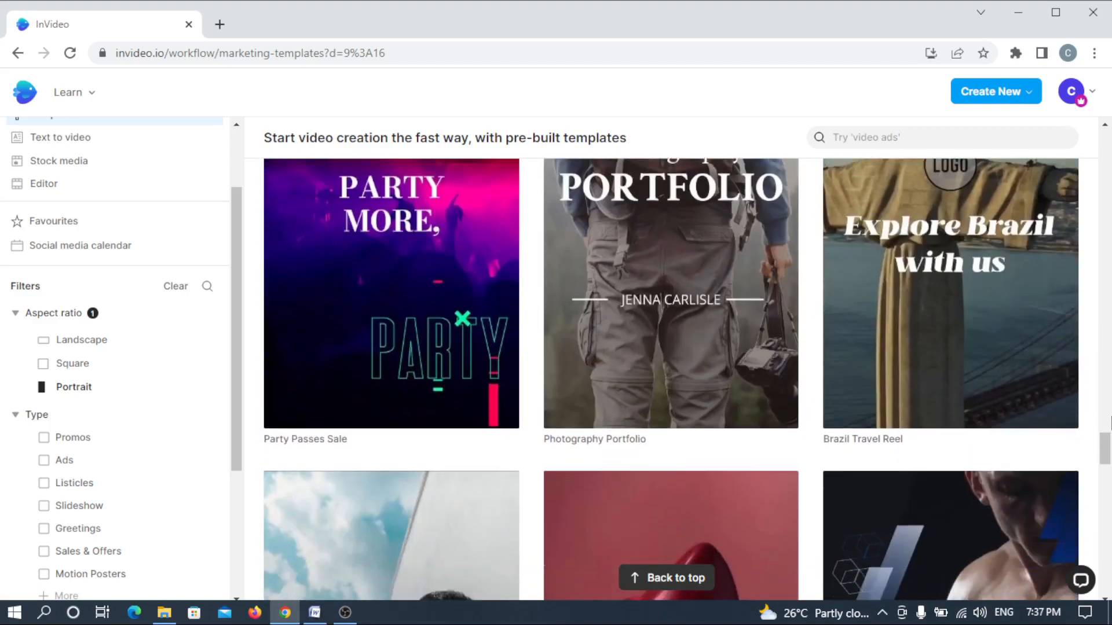
pyautogui.scroll(-10, 1110, 424)
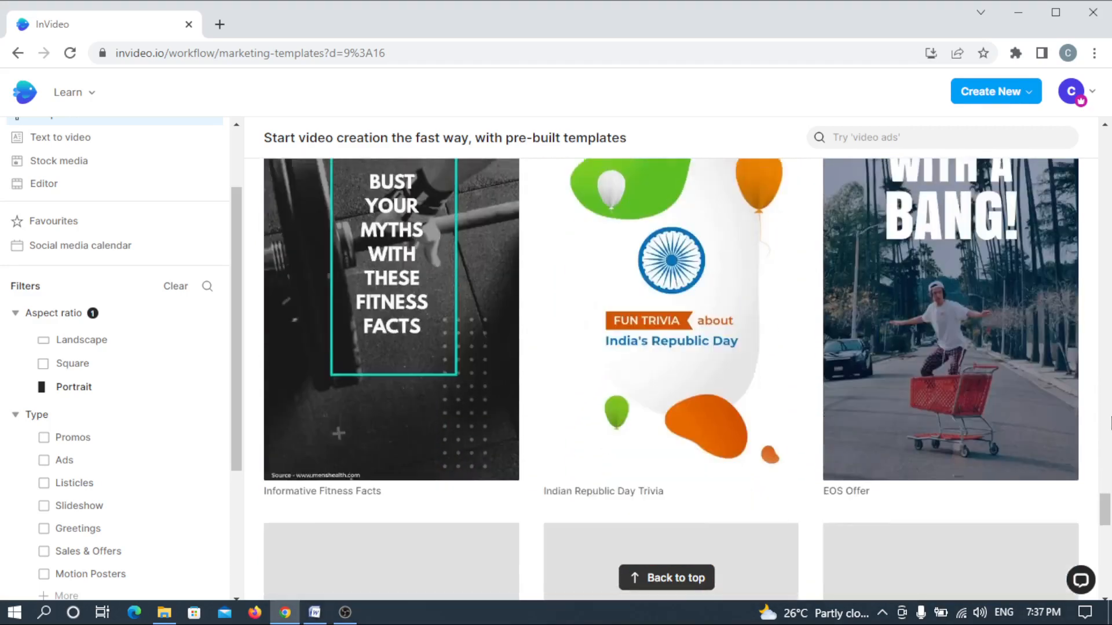
pyautogui.scroll(-9, 1110, 425)
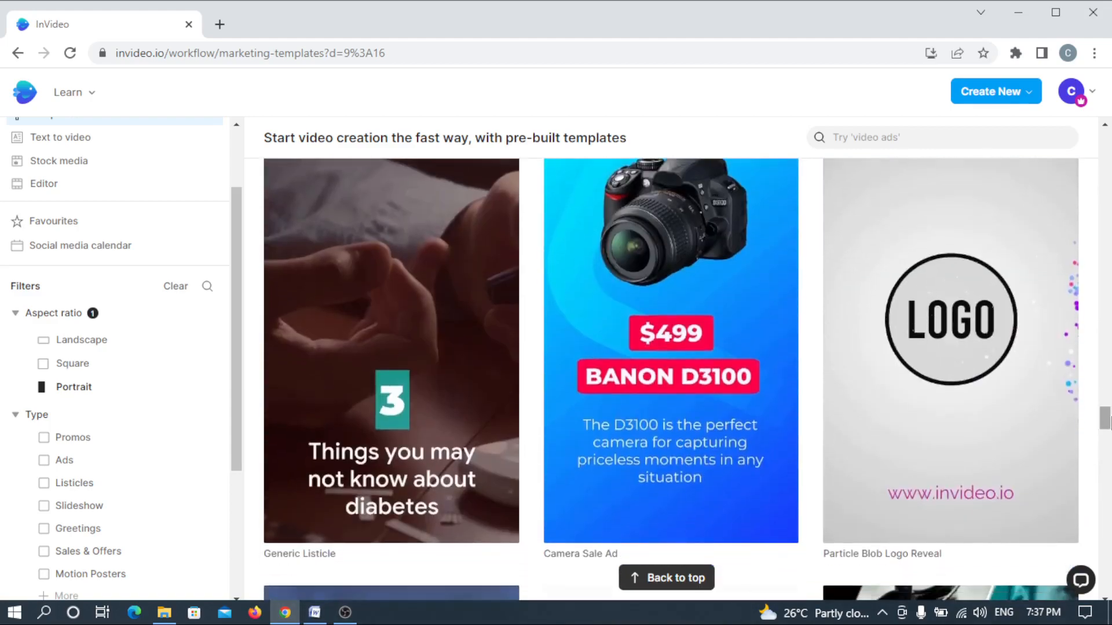
pyautogui.scroll(-10, 1110, 424)
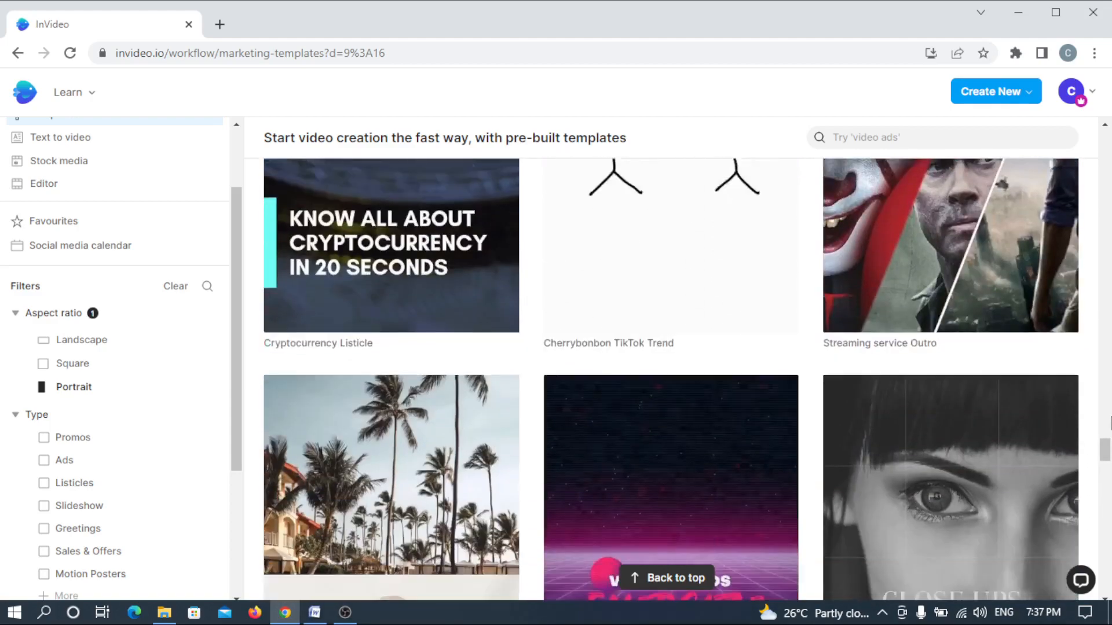
pyautogui.scroll(-6, 1110, 425)
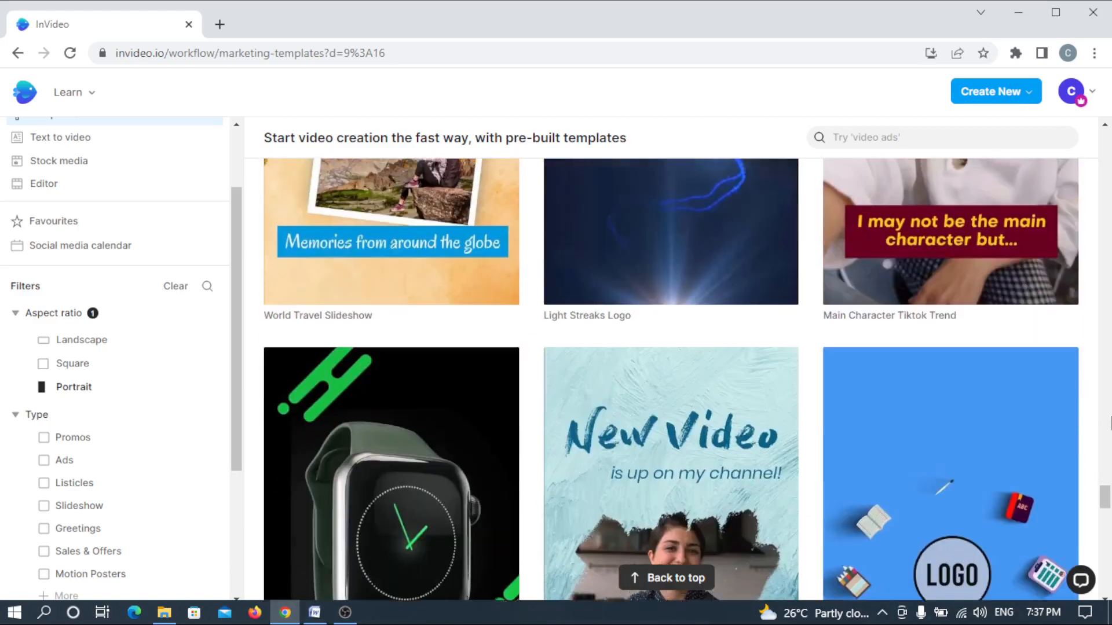
pyautogui.scroll(-8, 1110, 424)
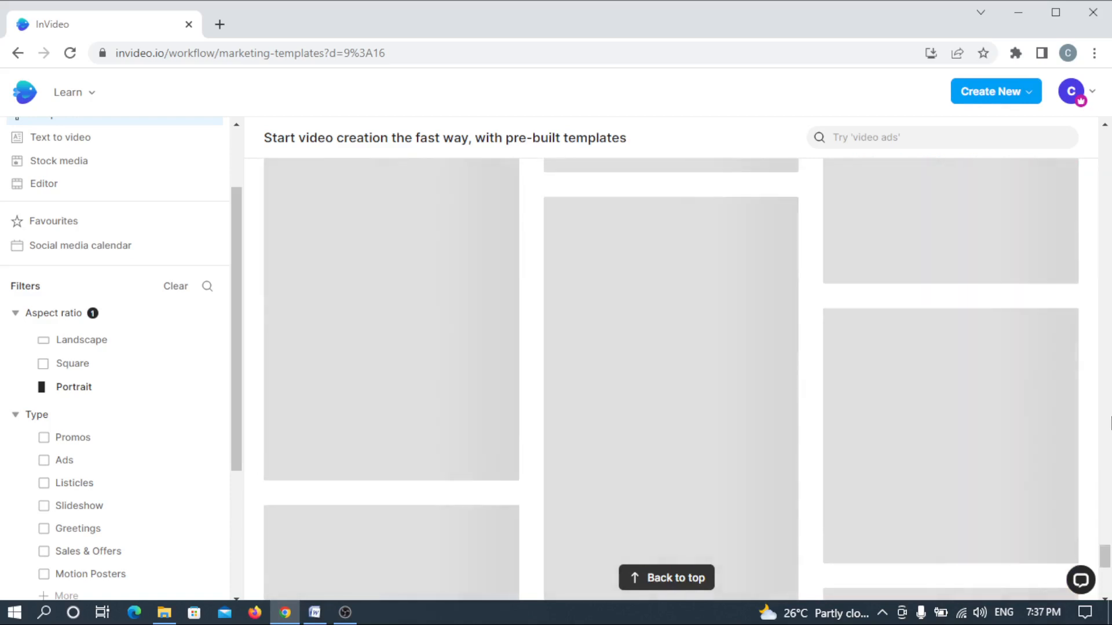
pyautogui.scroll(4, 1110, 424)
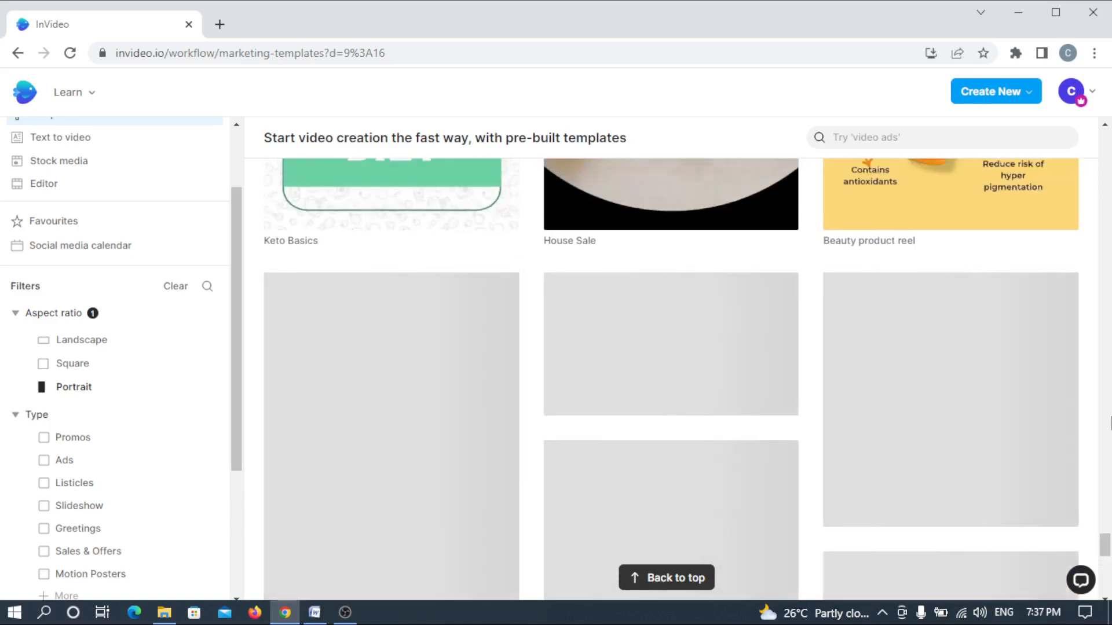
pyautogui.scroll(1, 1110, 424)
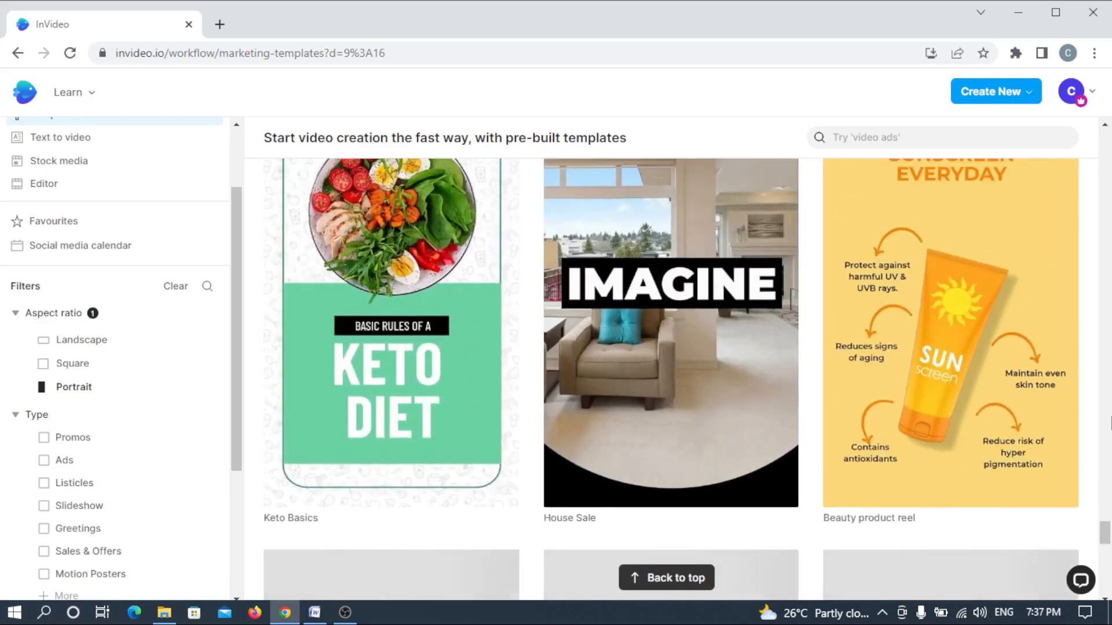
pyautogui.scroll(-6, 1110, 425)
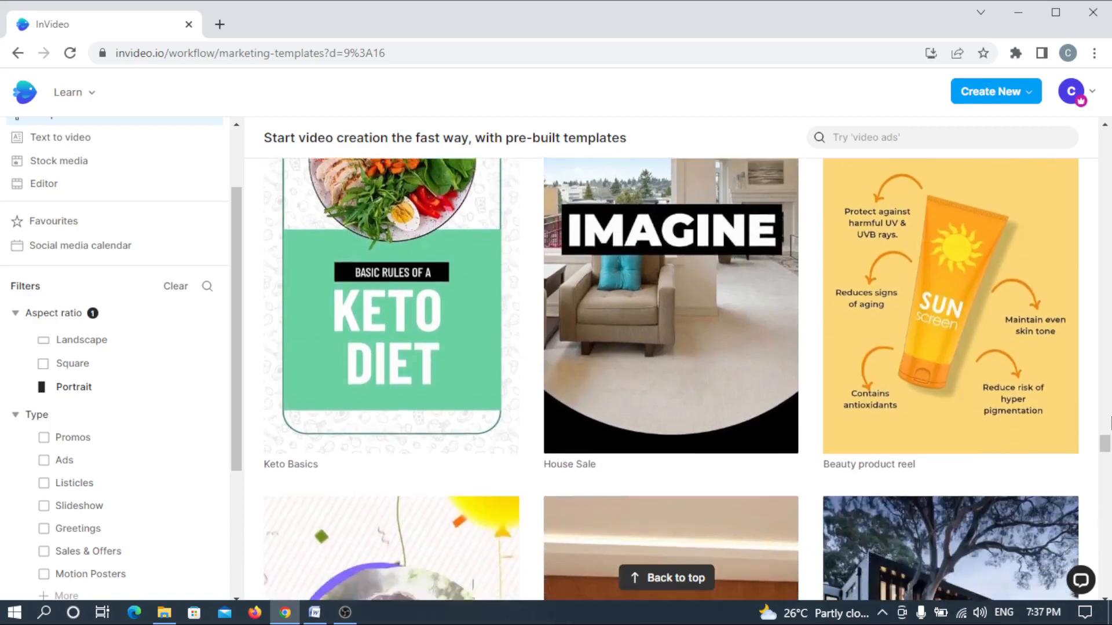
pyautogui.scroll(-5, 1110, 425)
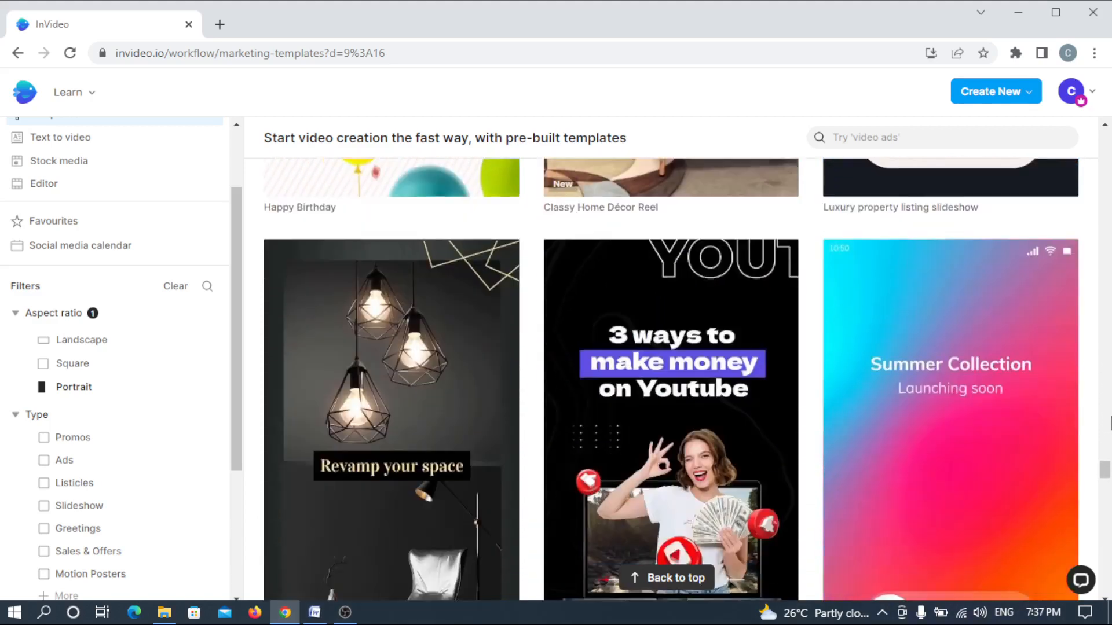
pyautogui.scroll(3, 1110, 424)
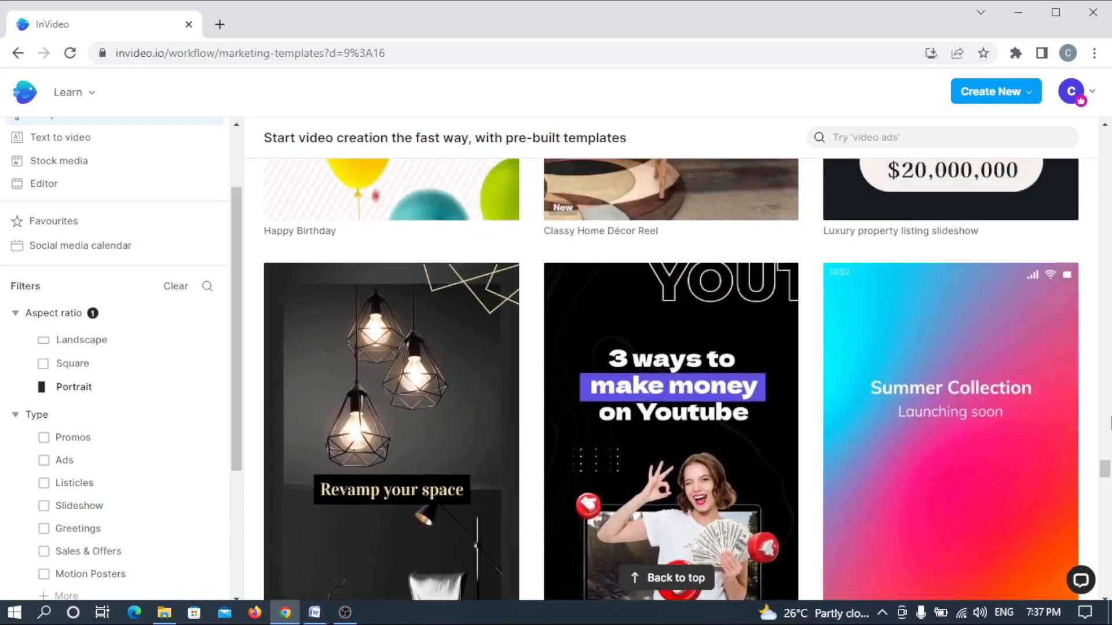
pyautogui.scroll(-2, 1110, 425)
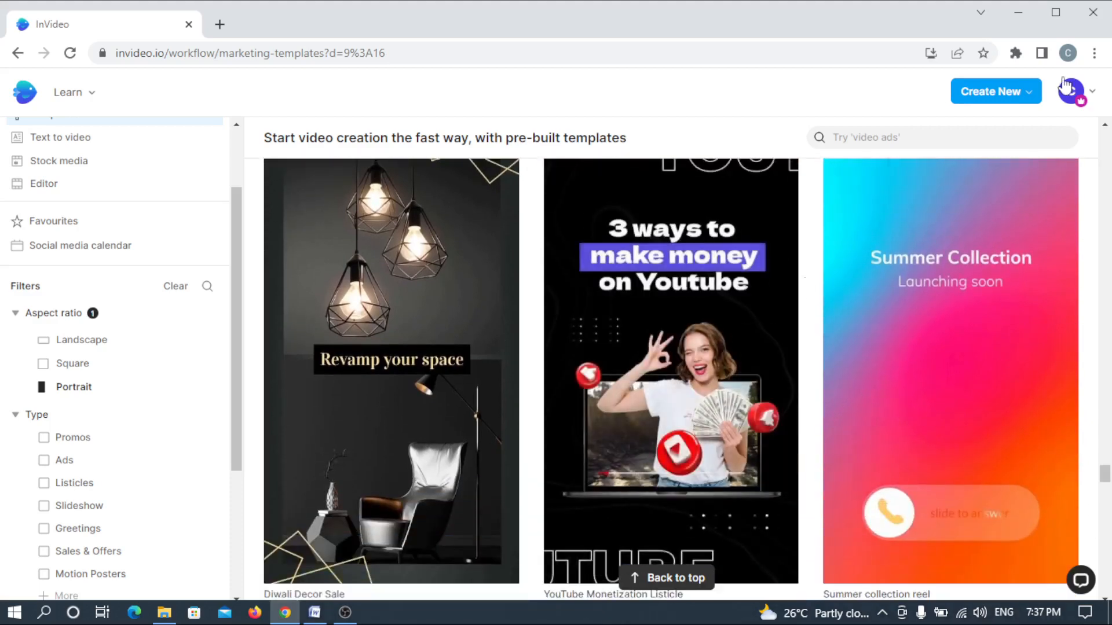
pyautogui.scroll(-2, 802, 343)
pyautogui.scroll(2, 804, 343)
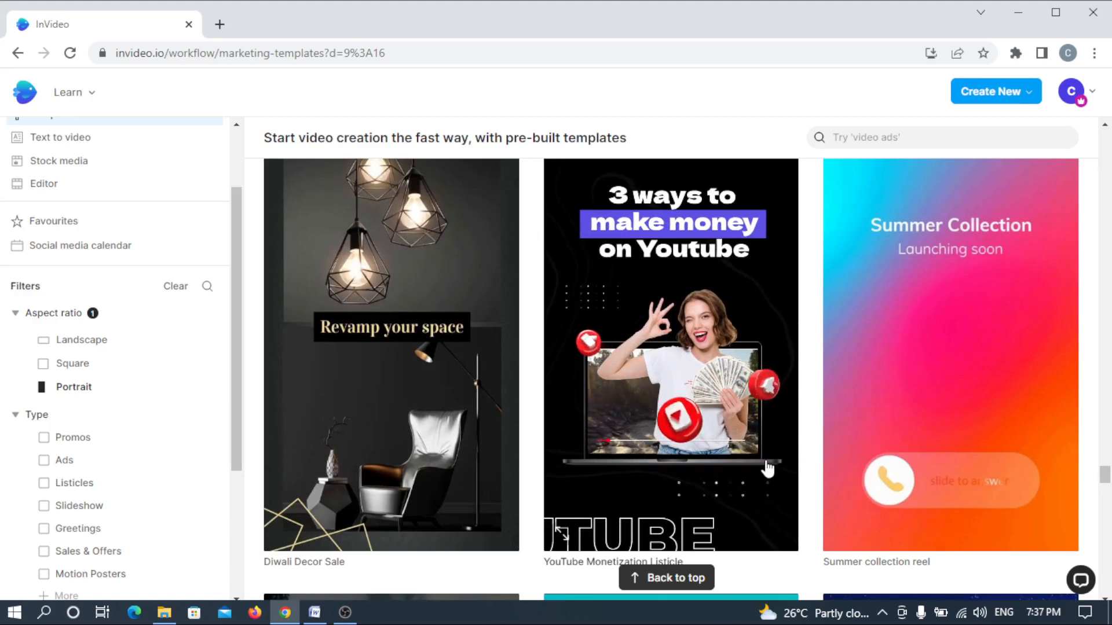
# Step: Open the YouTube Monetization Listicle template, unmute its preview and pause the playback partway through
pyautogui.click(668, 340)
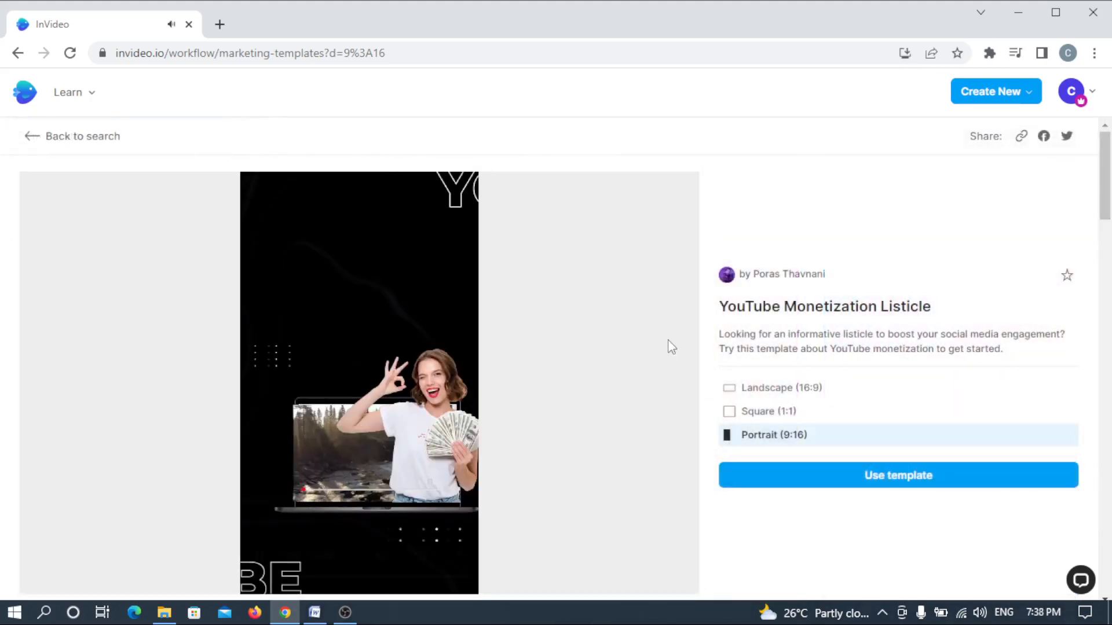
pyautogui.scroll(-1, 668, 347)
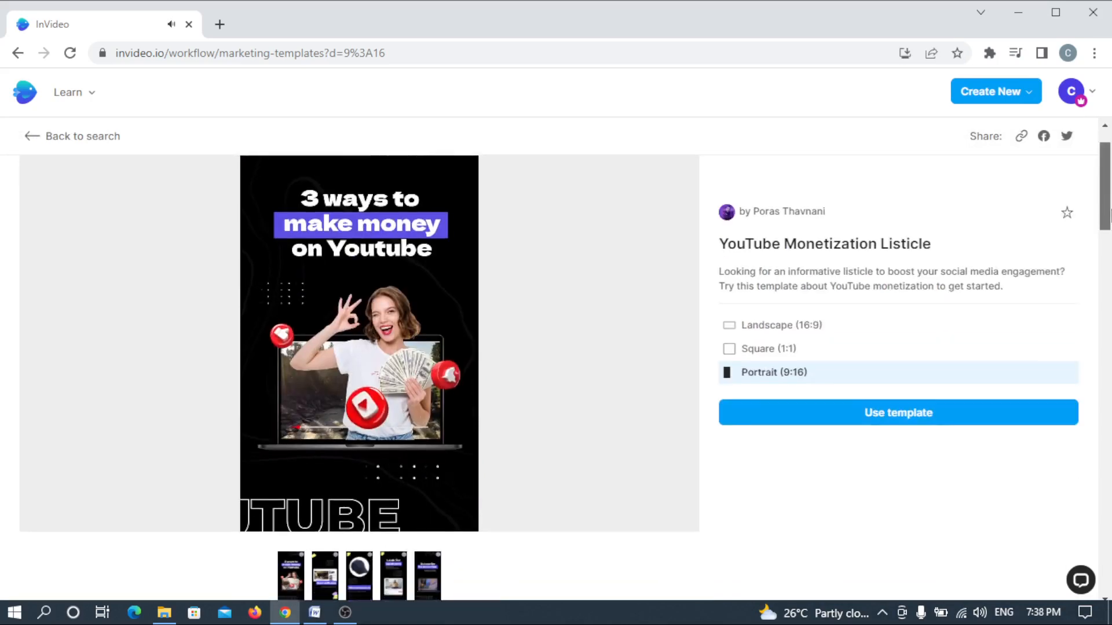
pyautogui.moveTo(442, 486)
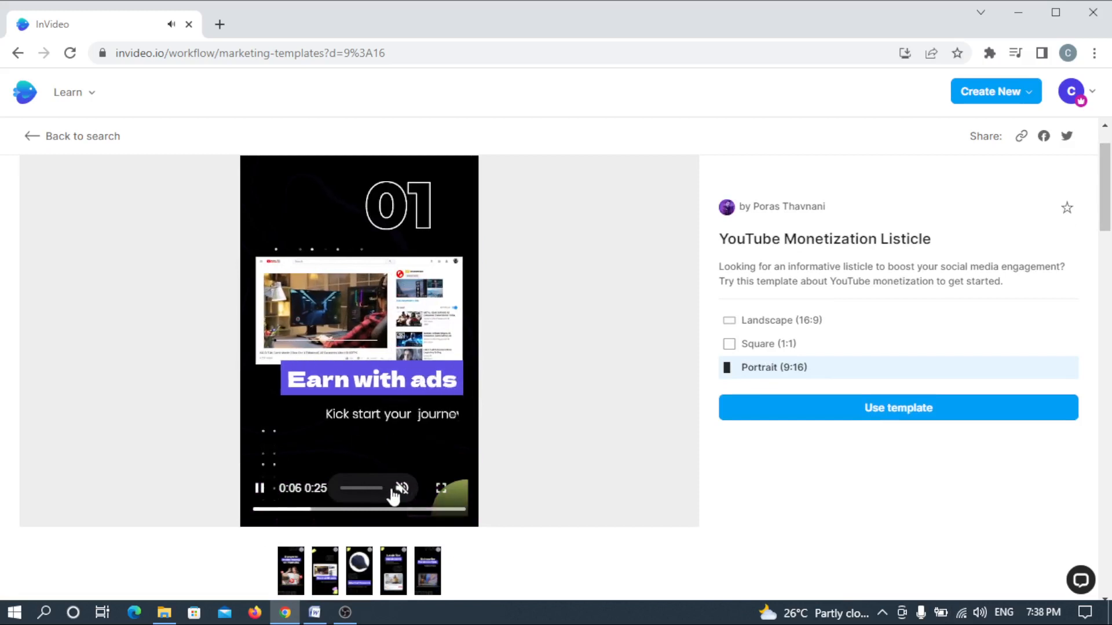
pyautogui.click(401, 489)
pyautogui.click(400, 490)
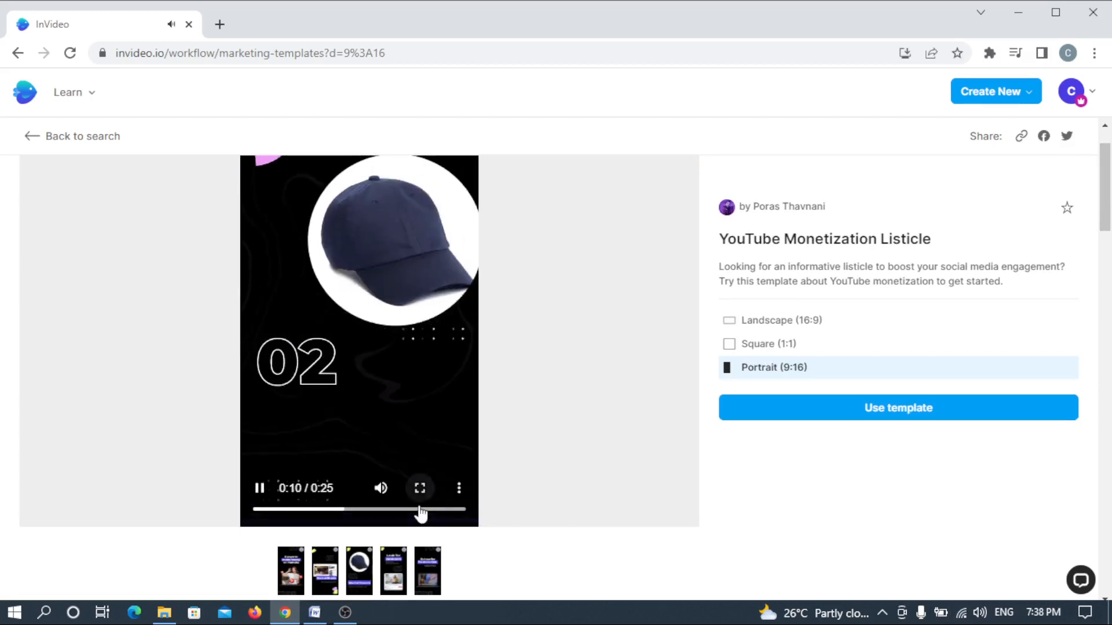
pyautogui.click(258, 491)
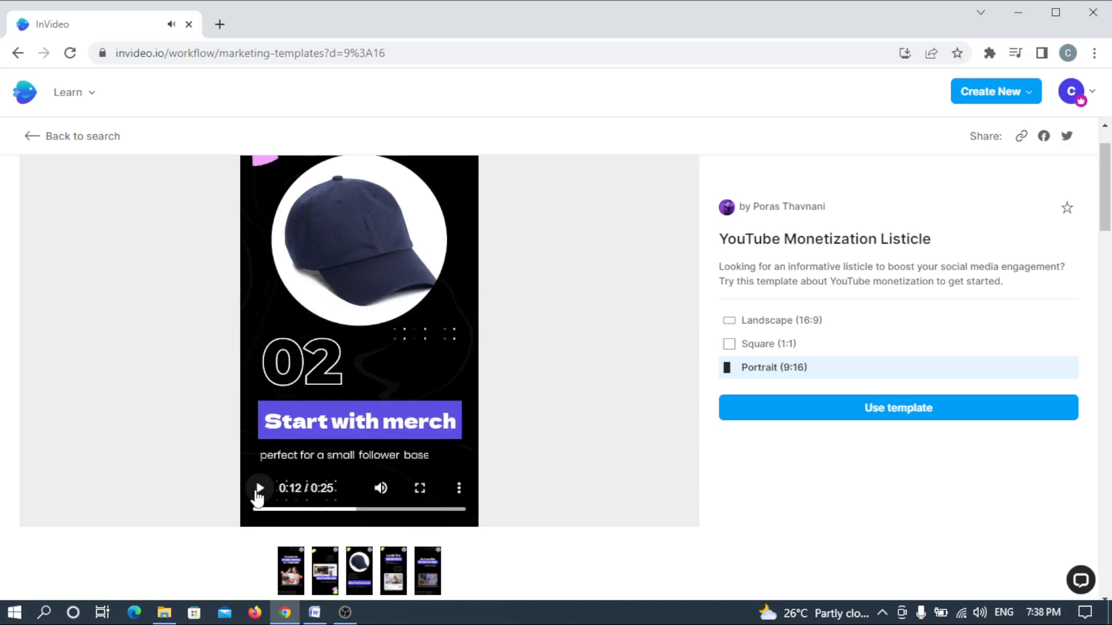
# Step: Use the YouTube Monetization Listicle template in Portrait (9:16) format to start a project in the editor
pyautogui.scroll(1, 1108, 184)
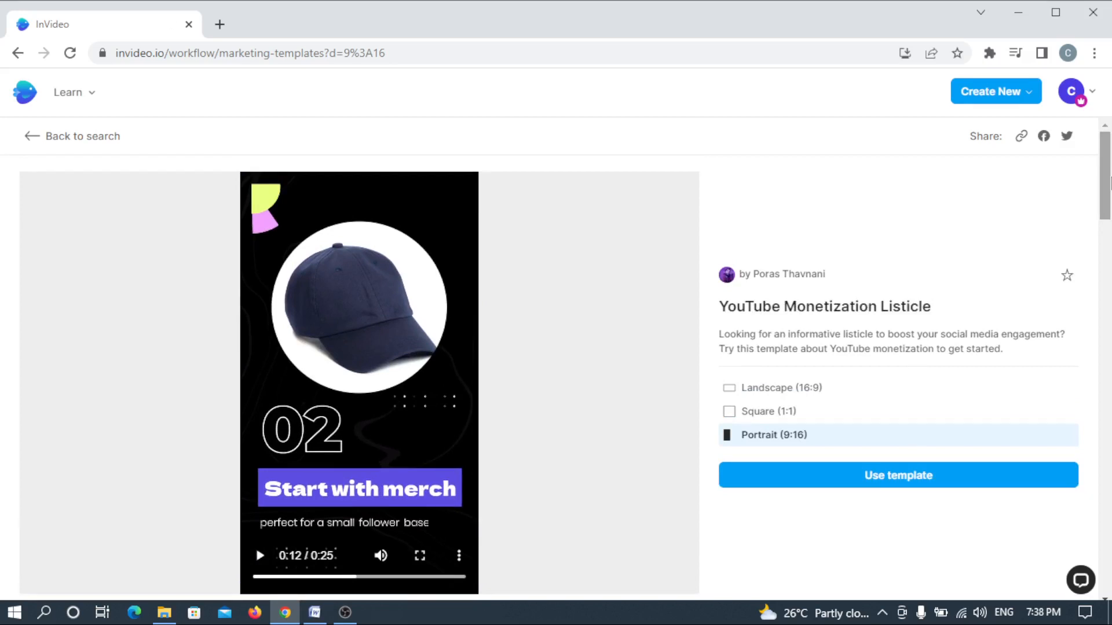
pyautogui.moveTo(1110, 183); pyautogui.dragTo(1110, 214)
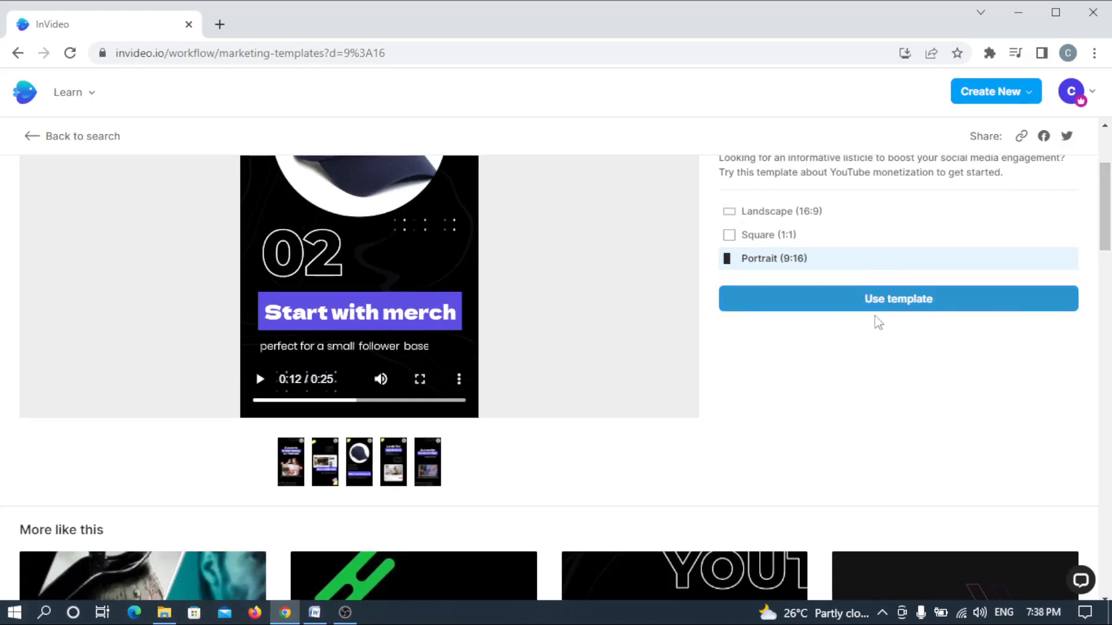
pyautogui.click(907, 307)
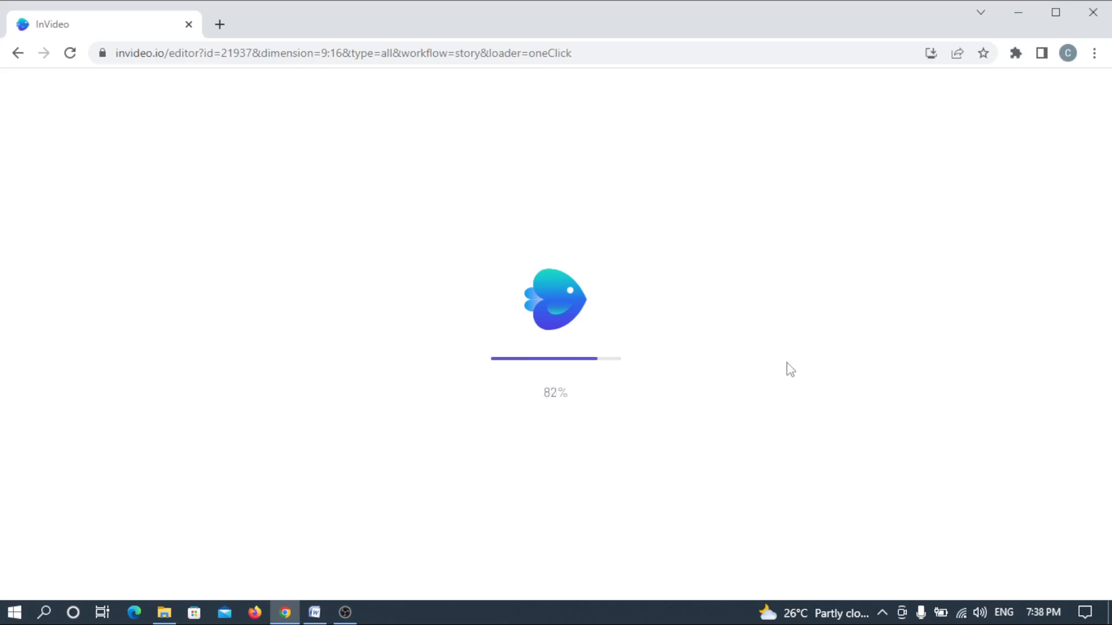
pyautogui.press('F12')
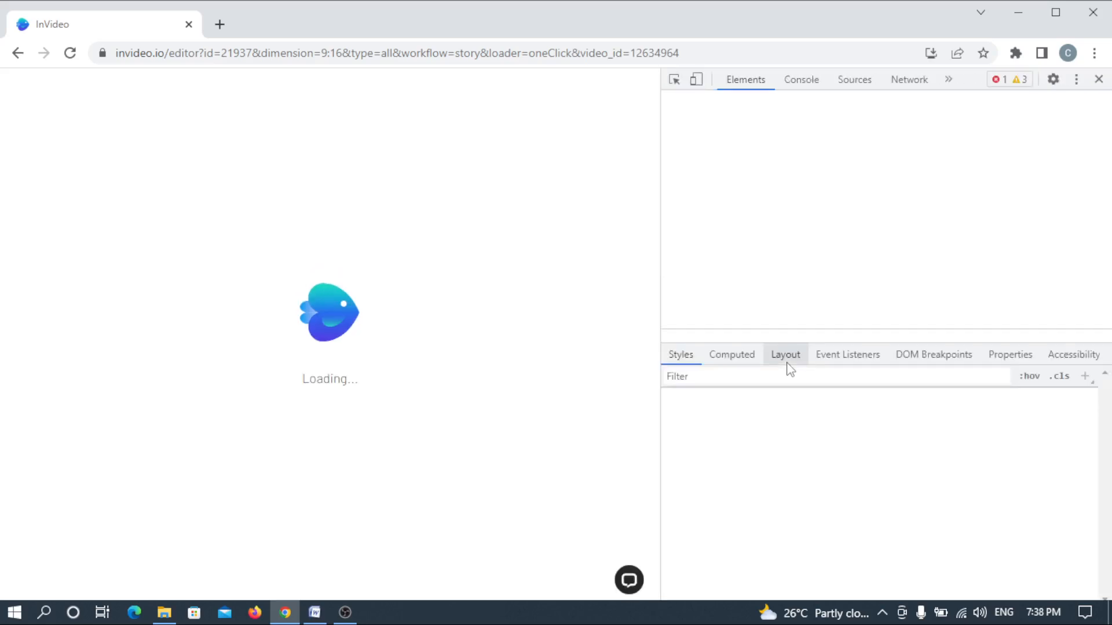
pyautogui.click(1099, 79)
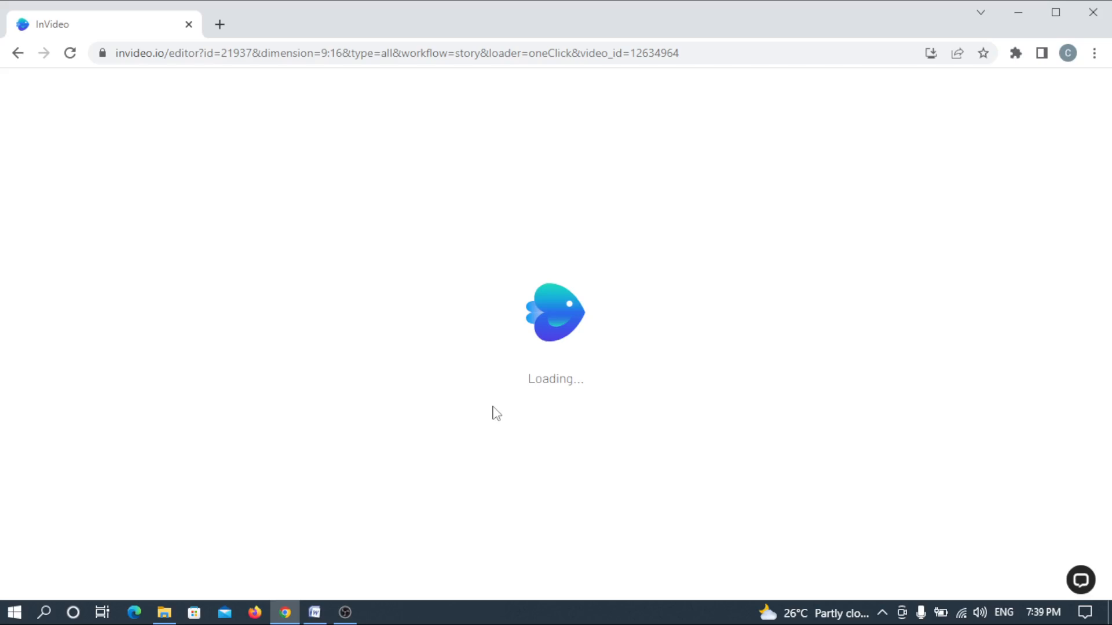
pyautogui.click(346, 614)
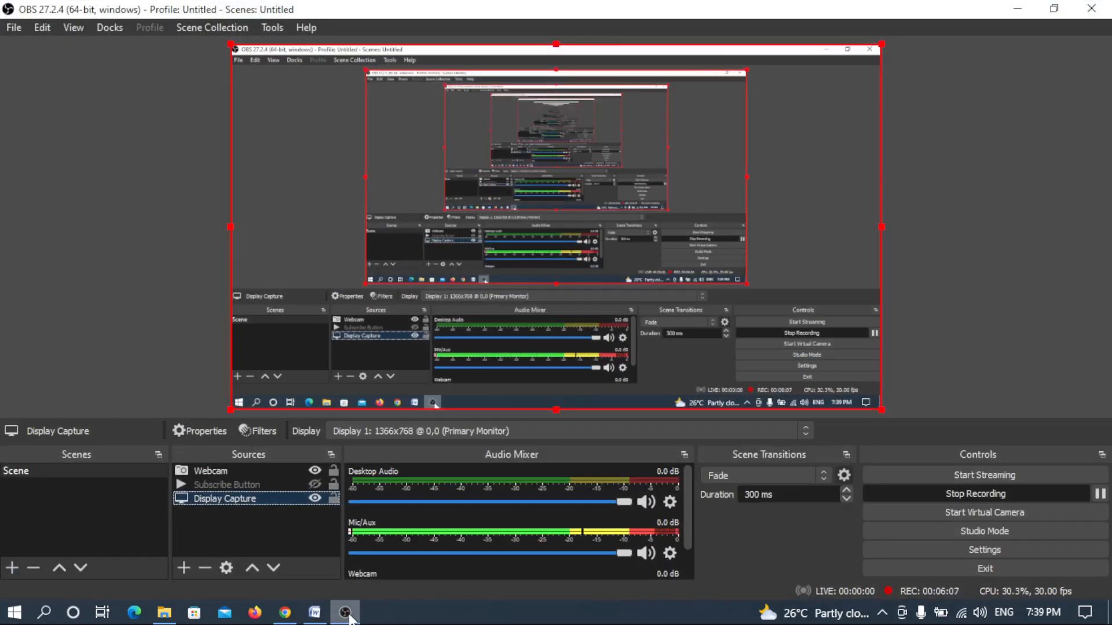
pyautogui.click(346, 615)
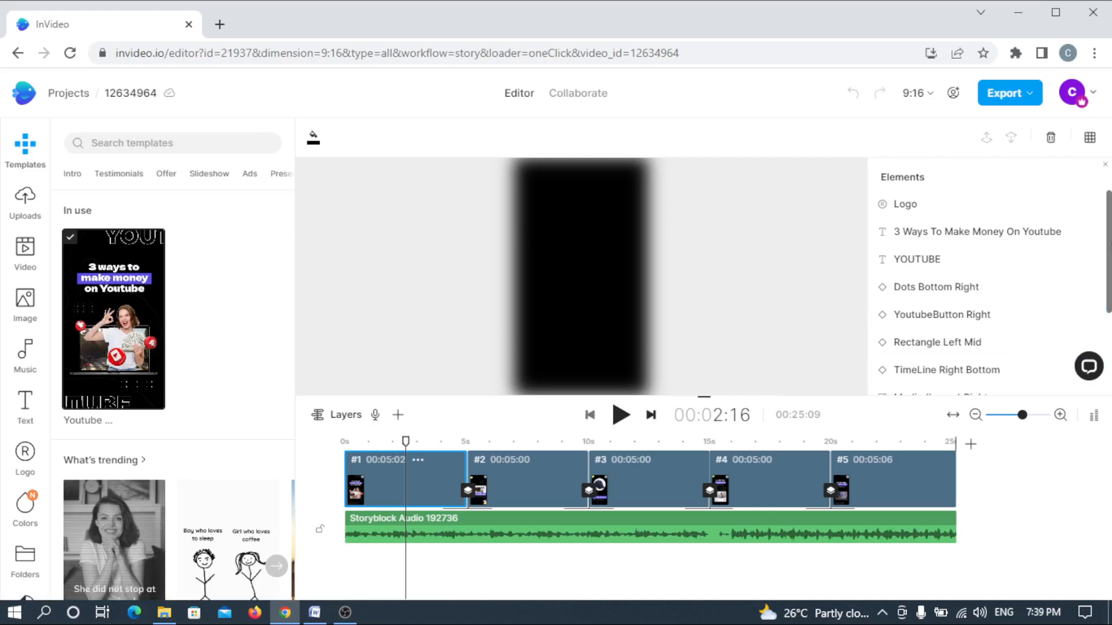
# Step: Look through the first scene's elements and play the video from its opening into the second scene
pyautogui.scroll(-2, 984, 278)
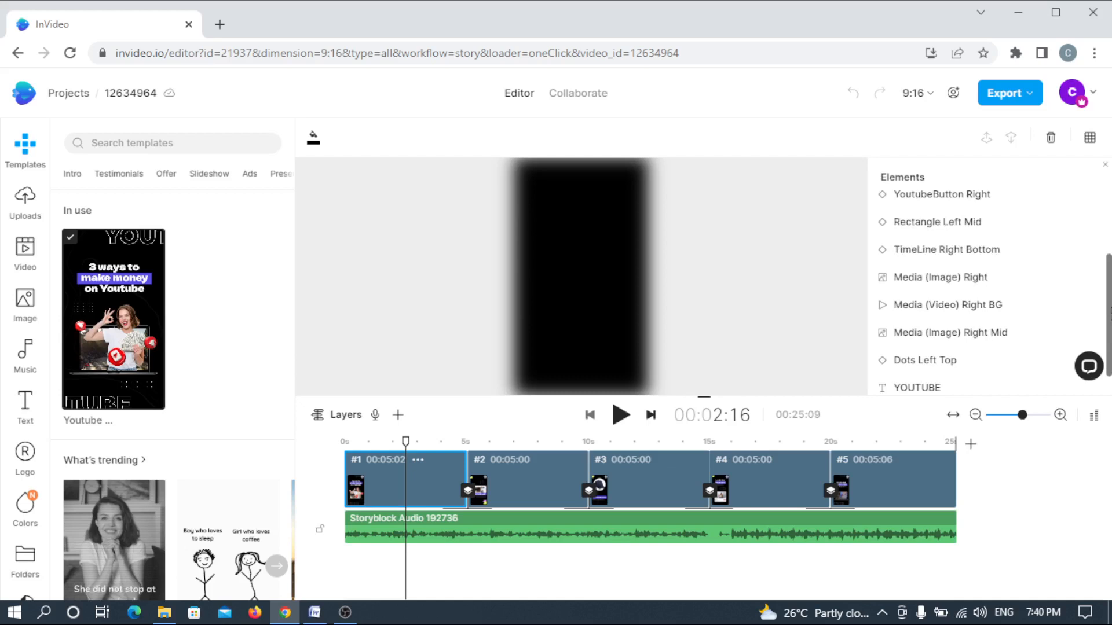
pyautogui.moveTo(1110, 314); pyautogui.dragTo(1110, 294)
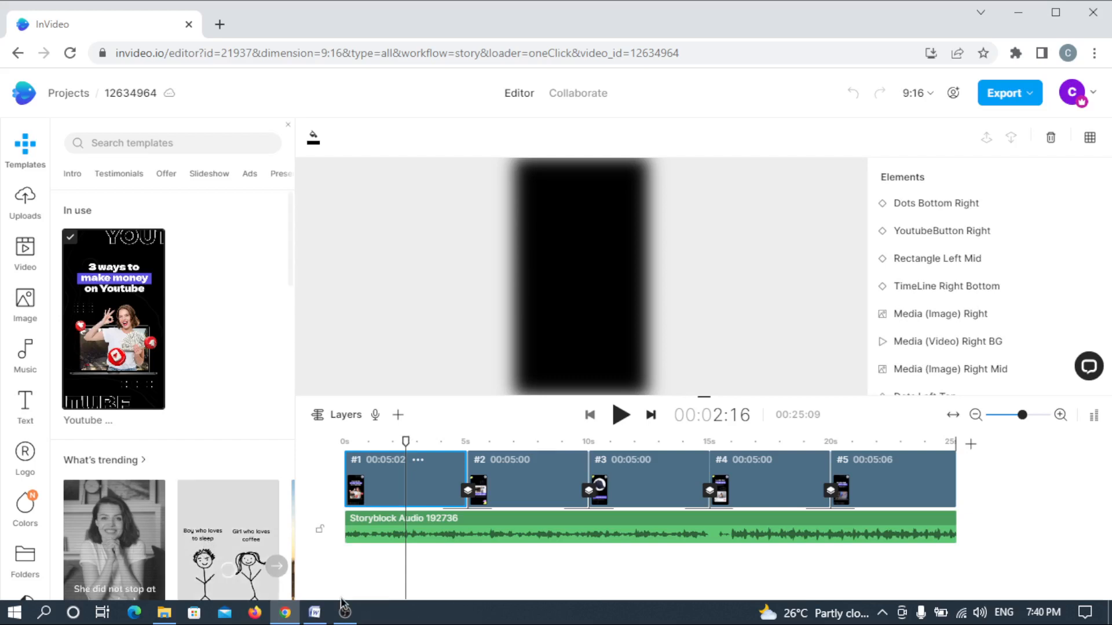
pyautogui.click(617, 414)
pyautogui.click(355, 442)
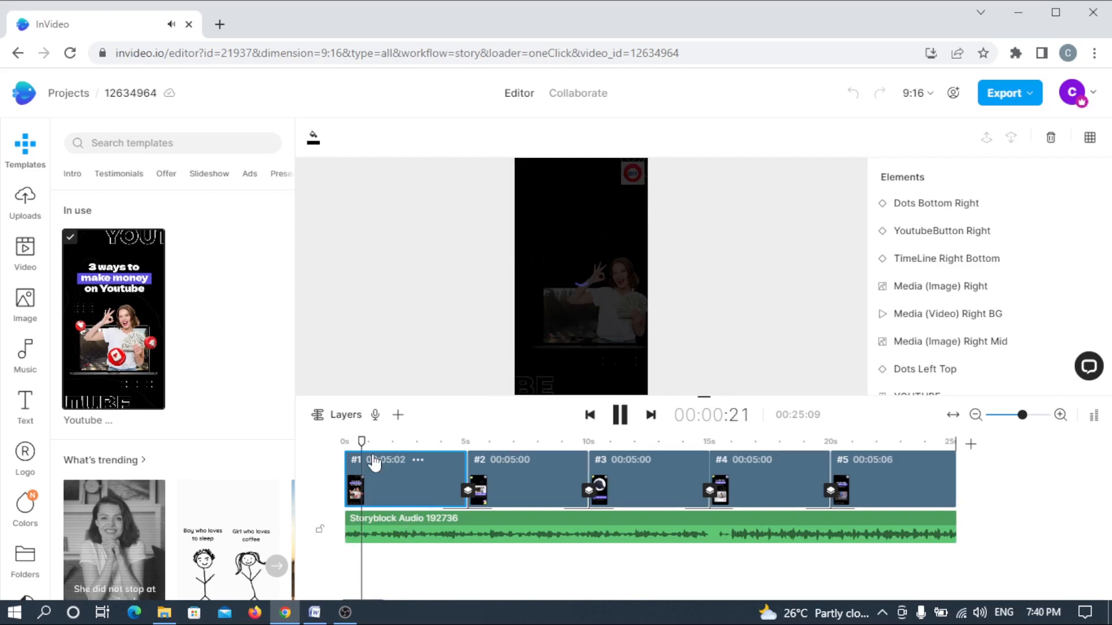
pyautogui.click(620, 420)
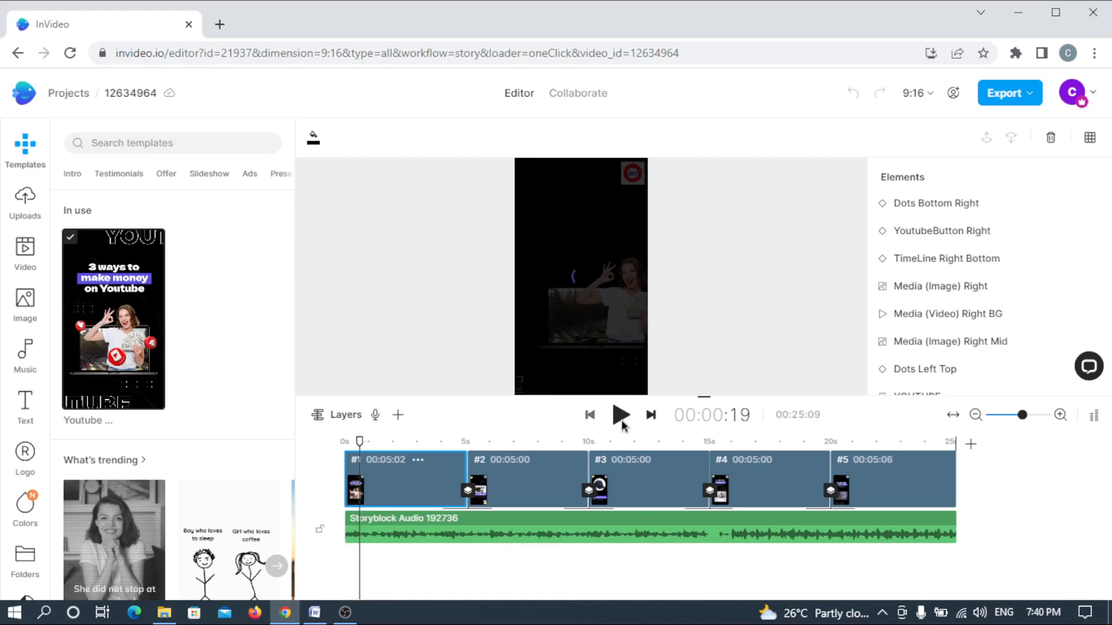
pyautogui.click(622, 421)
pyautogui.click(471, 441)
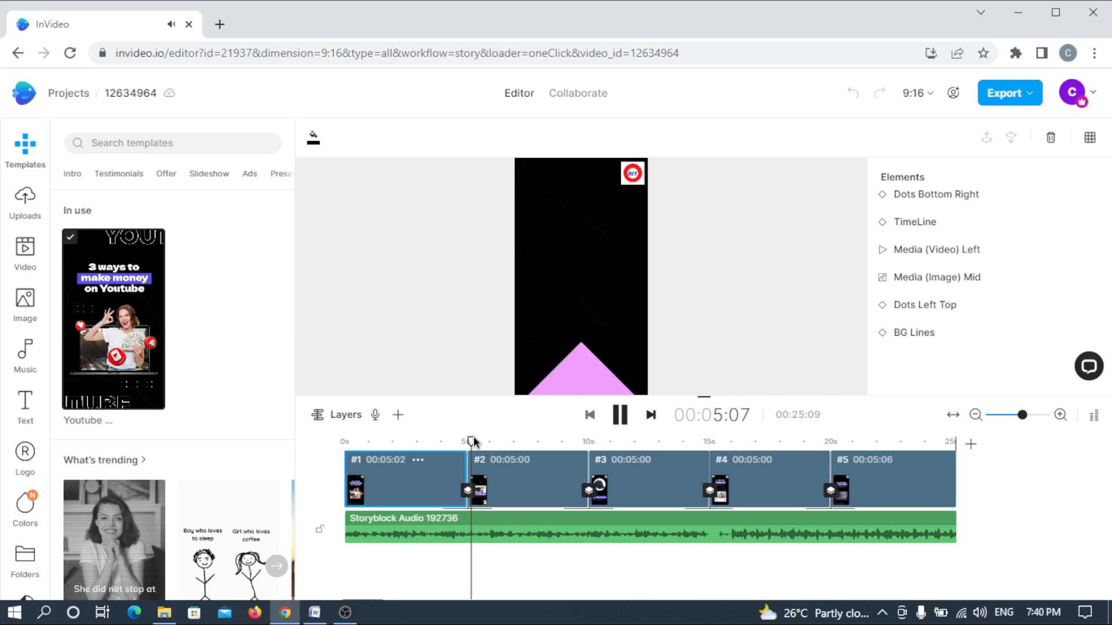
# Step: Return the playhead to the video's start and set up an automated text-to-speech voiceover with the Matthew voice
pyautogui.moveTo(472, 440); pyautogui.dragTo(342, 447)
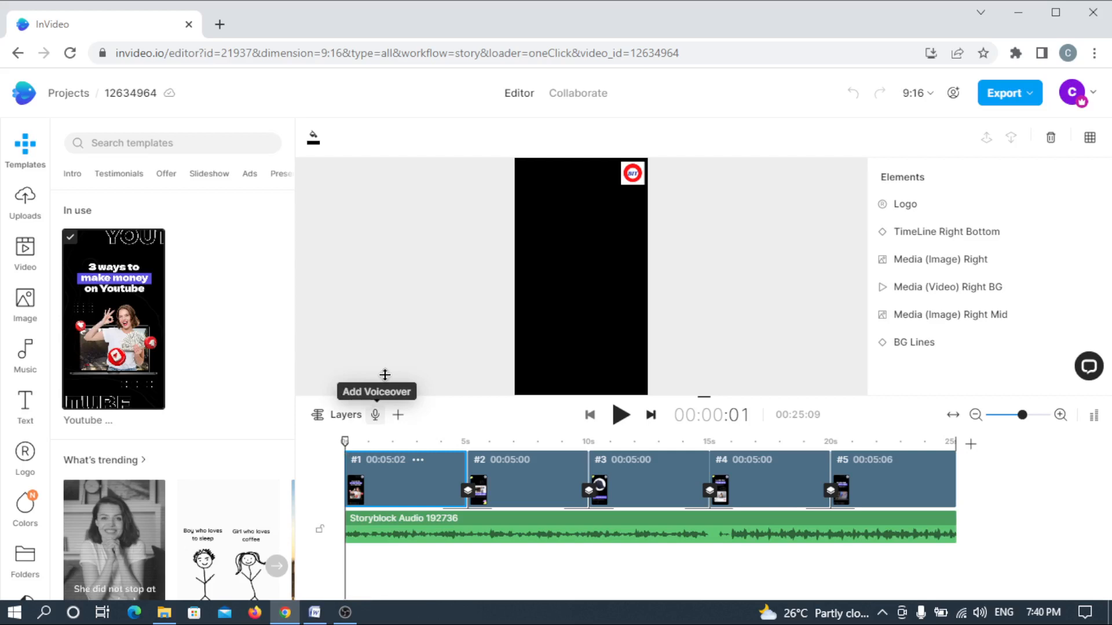
pyautogui.click(376, 415)
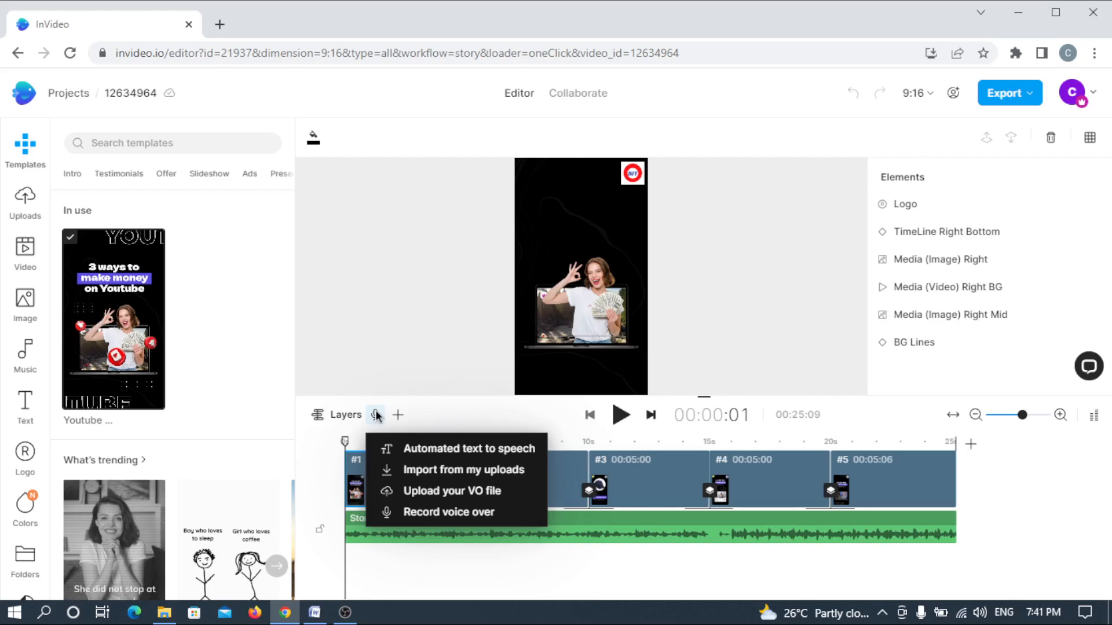
pyautogui.click(484, 447)
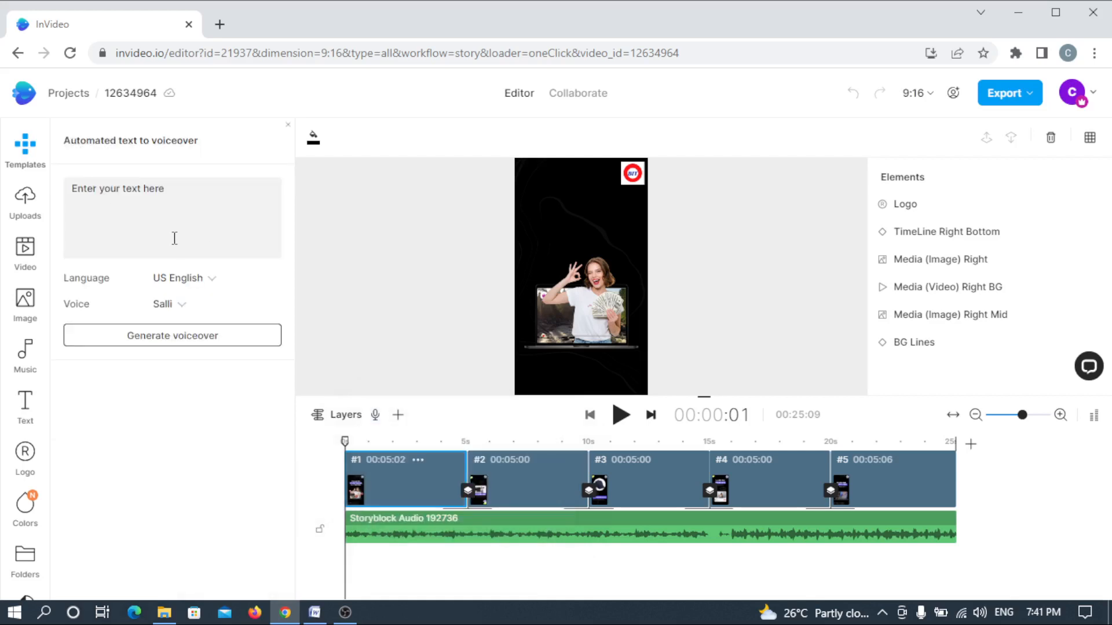
pyautogui.click(184, 307)
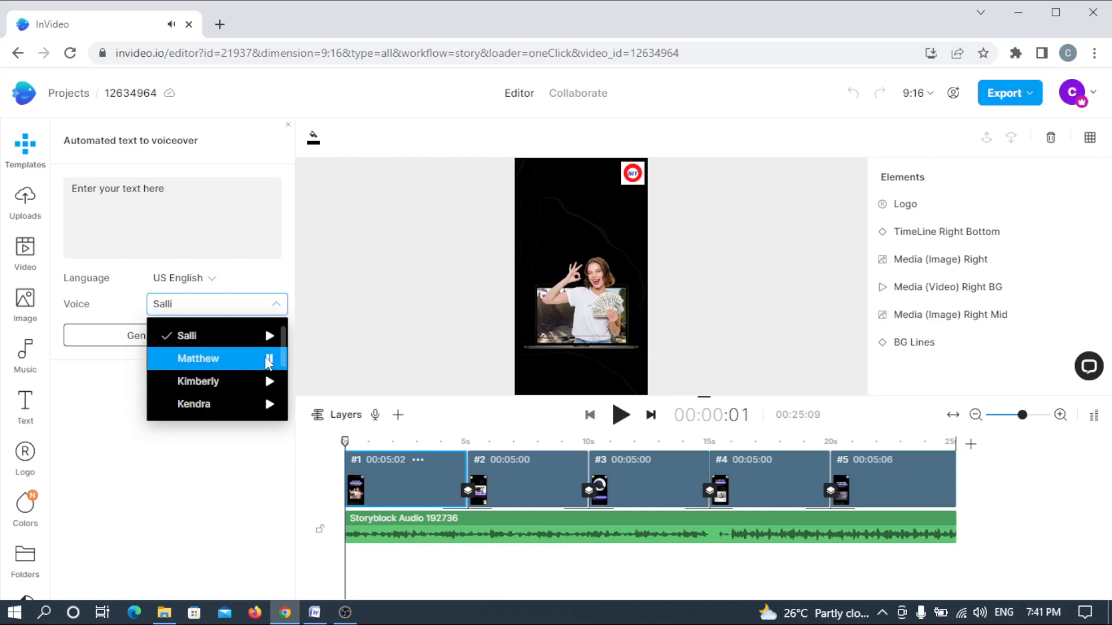
pyautogui.click(214, 355)
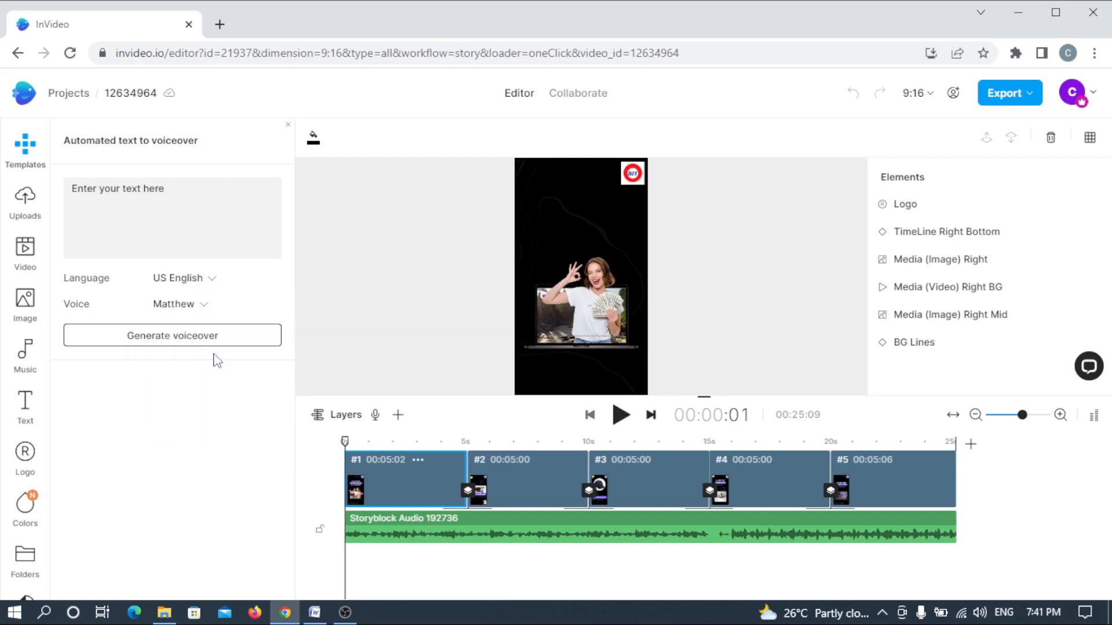
# Step: Enter "Three ways to make money on YouTube" as the voiceover text
pyautogui.click(204, 199)
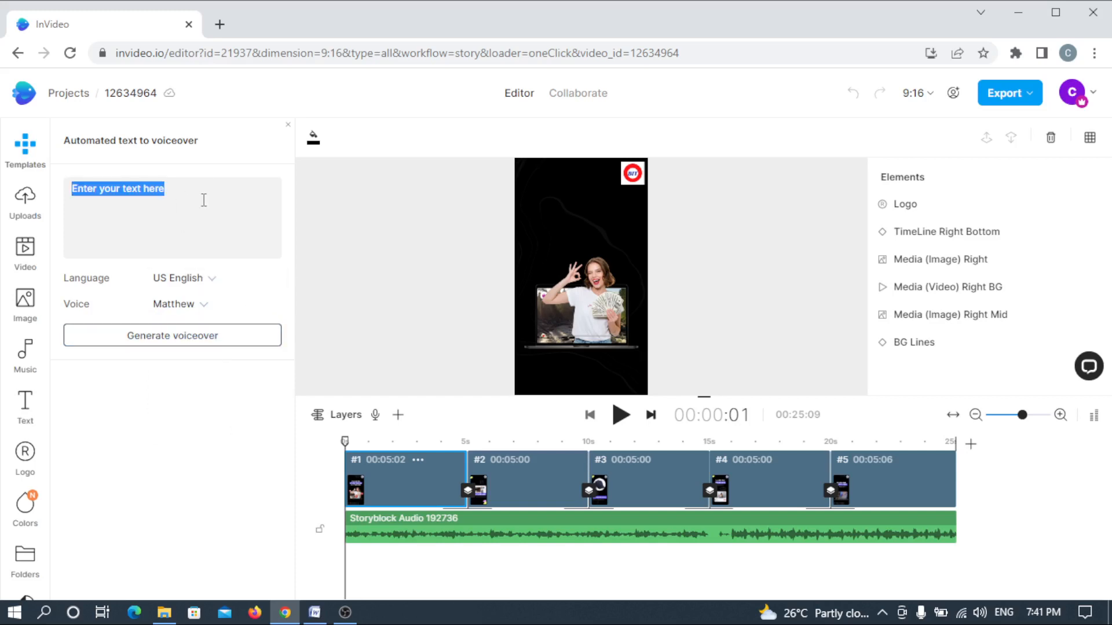
pyautogui.write('Th')
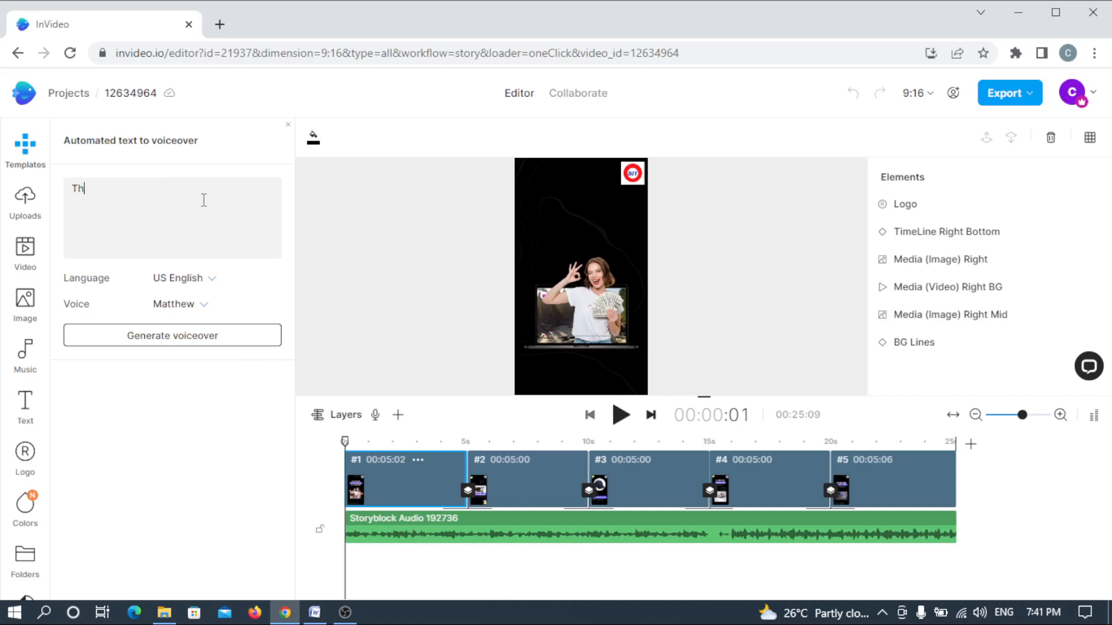
pyautogui.write('ree Ways to make')
pyautogui.press('BackSpace')
pyautogui.press('BackSpace')
pyautogui.press('BackSpace')
pyautogui.press('BackSpace')
pyautogui.press('BackSpace')
pyautogui.press('BackSpace')
pyautogui.press('BackSpace')
pyautogui.press('BackSpace')
pyautogui.press('BackSpace')
pyautogui.press('BackSpace')
pyautogui.press('BackSpace')
pyautogui.press('BackSpace')
pyautogui.press('BackSpace')
pyautogui.write('ways to make money on YouTube')
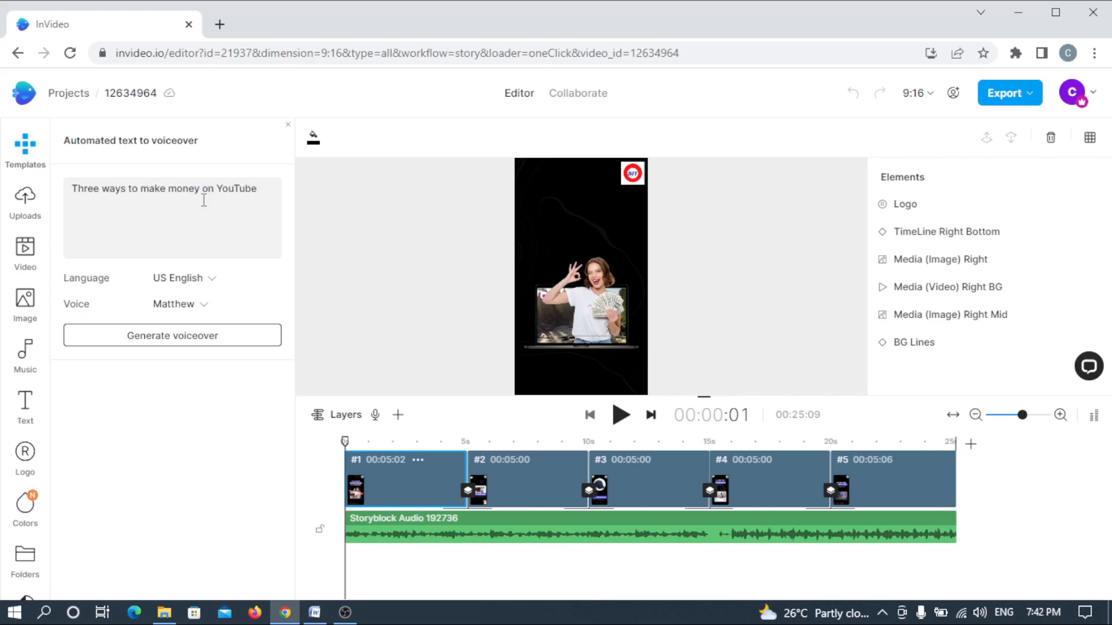
# Step: Generate and preview the opening voiceover, add it to the timeline and play the video into the second scene
pyautogui.click(205, 336)
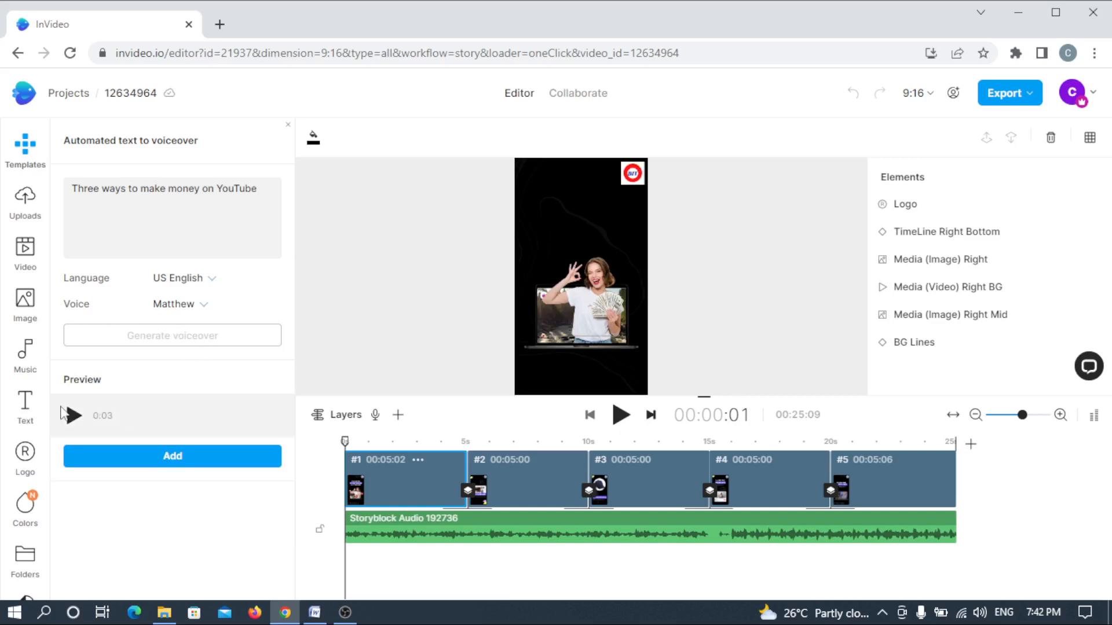
pyautogui.click(72, 417)
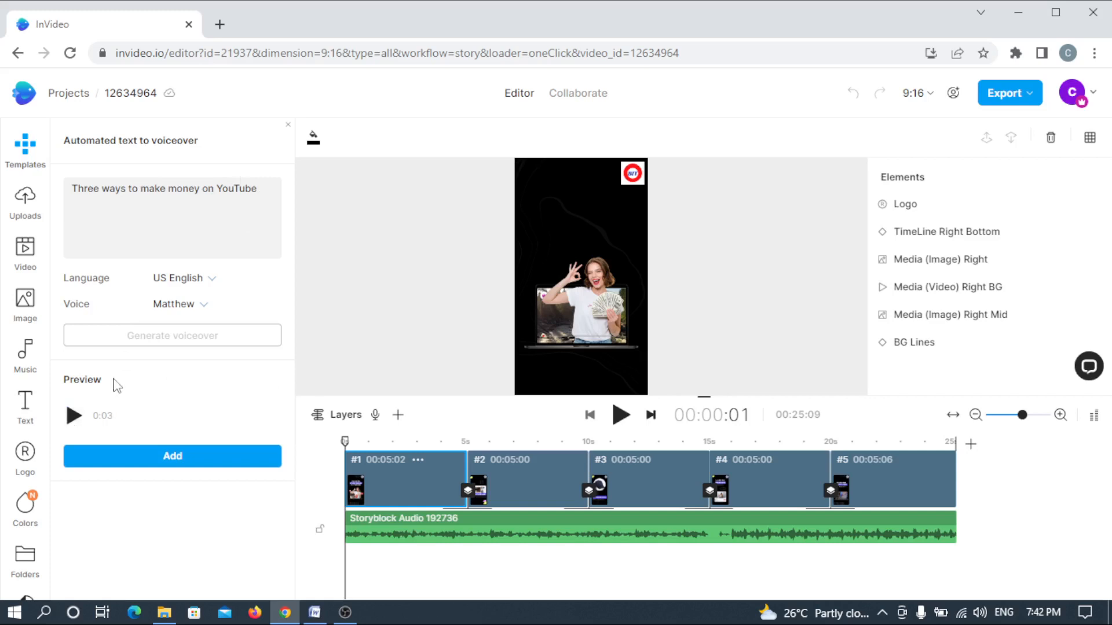
pyautogui.click(177, 456)
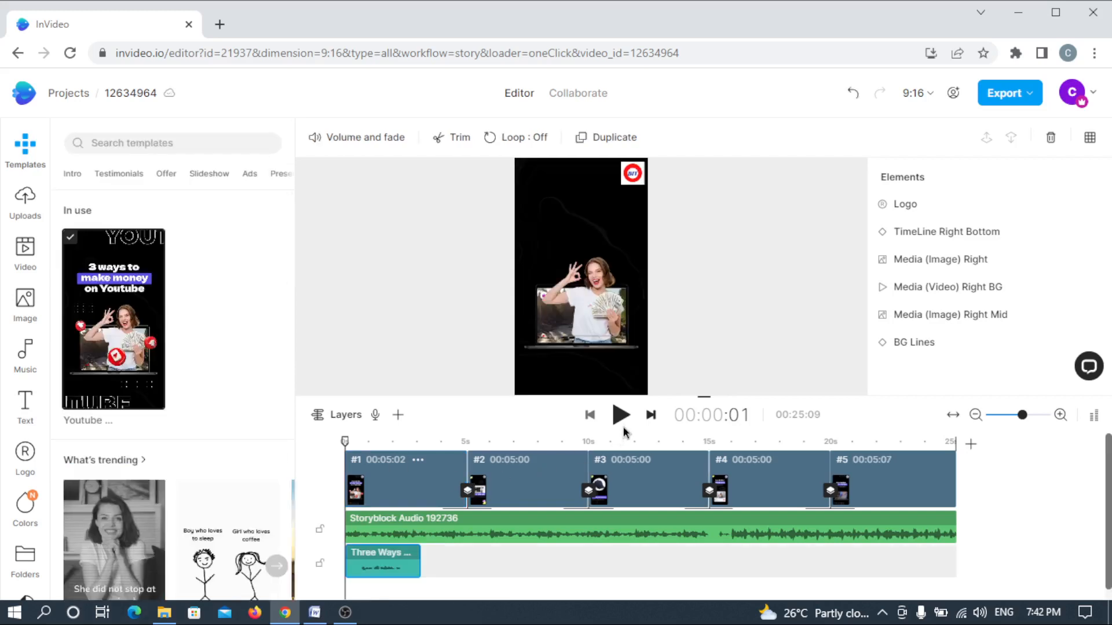
pyautogui.click(620, 417)
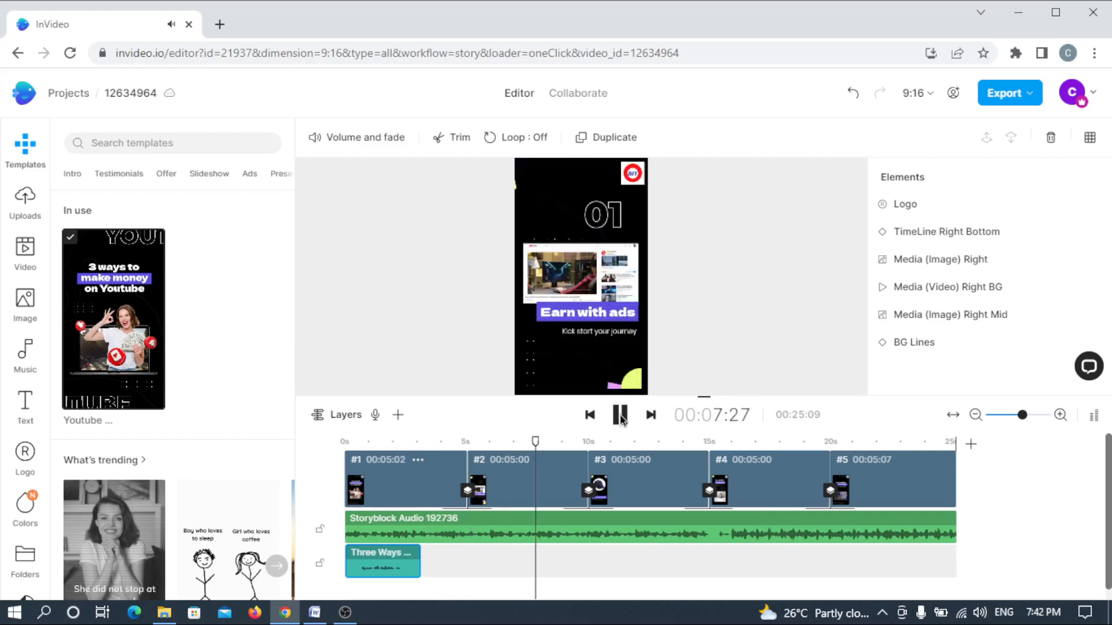
pyautogui.click(620, 415)
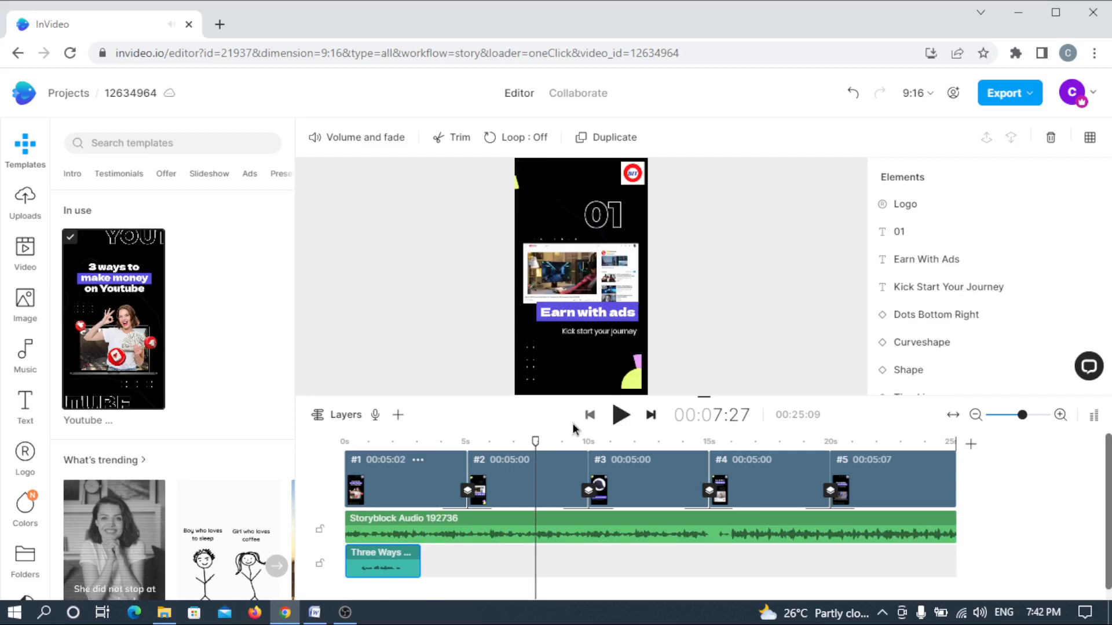
# Step: Set up a text-to-speech voiceover at 00:05:13 in the second scene with the text "Number one. Earn with Ads"
pyautogui.moveTo(536, 438); pyautogui.dragTo(474, 445)
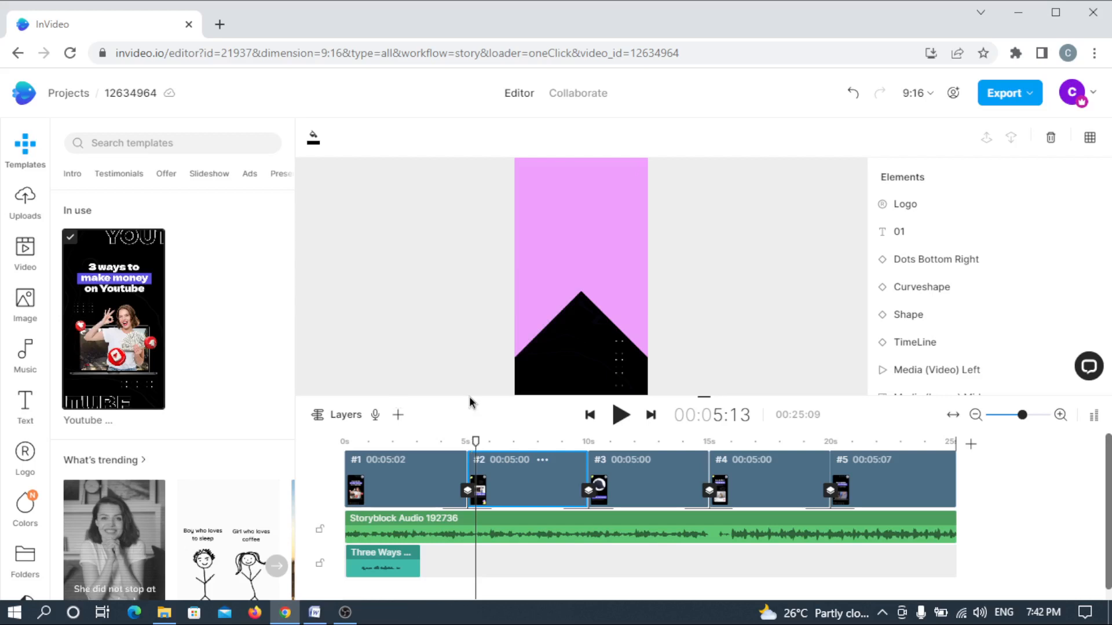
pyautogui.click(376, 416)
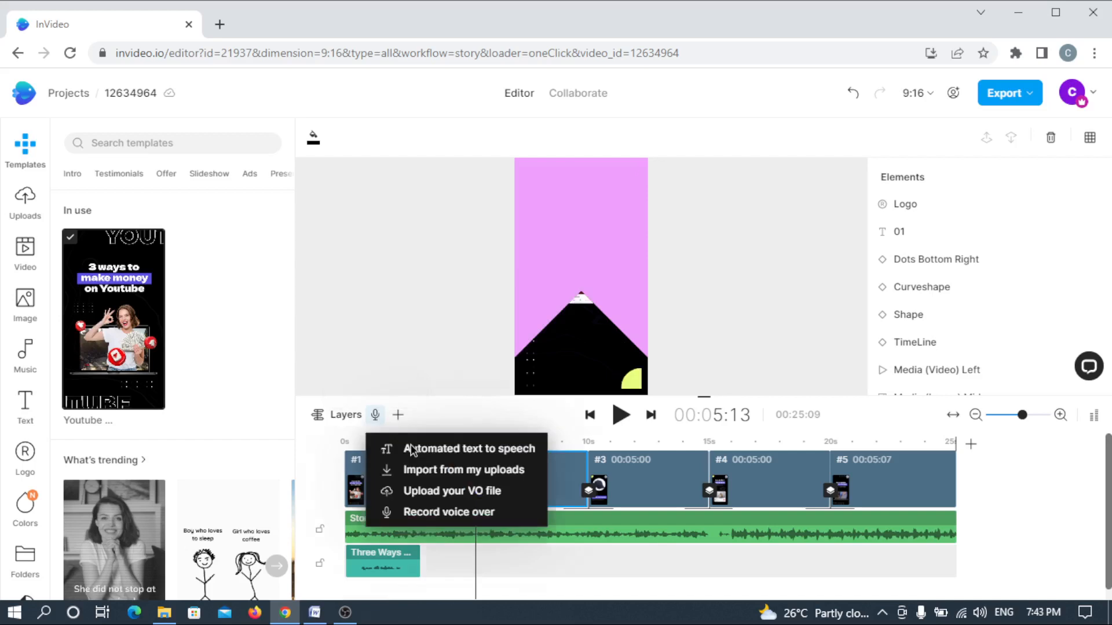
pyautogui.click(474, 447)
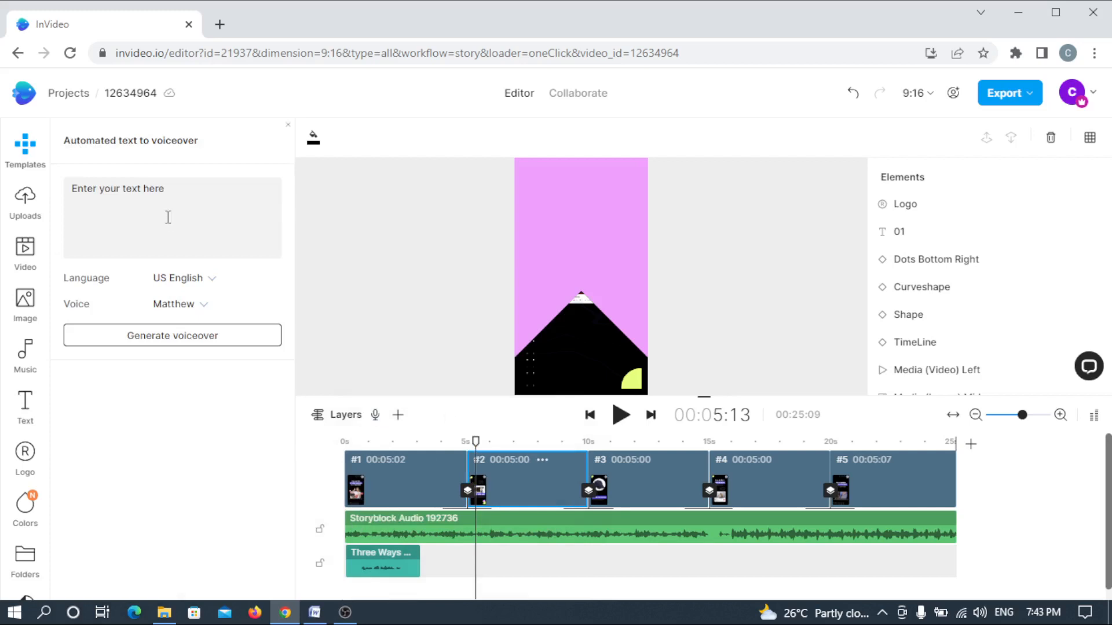
pyautogui.tripleClick(184, 194)
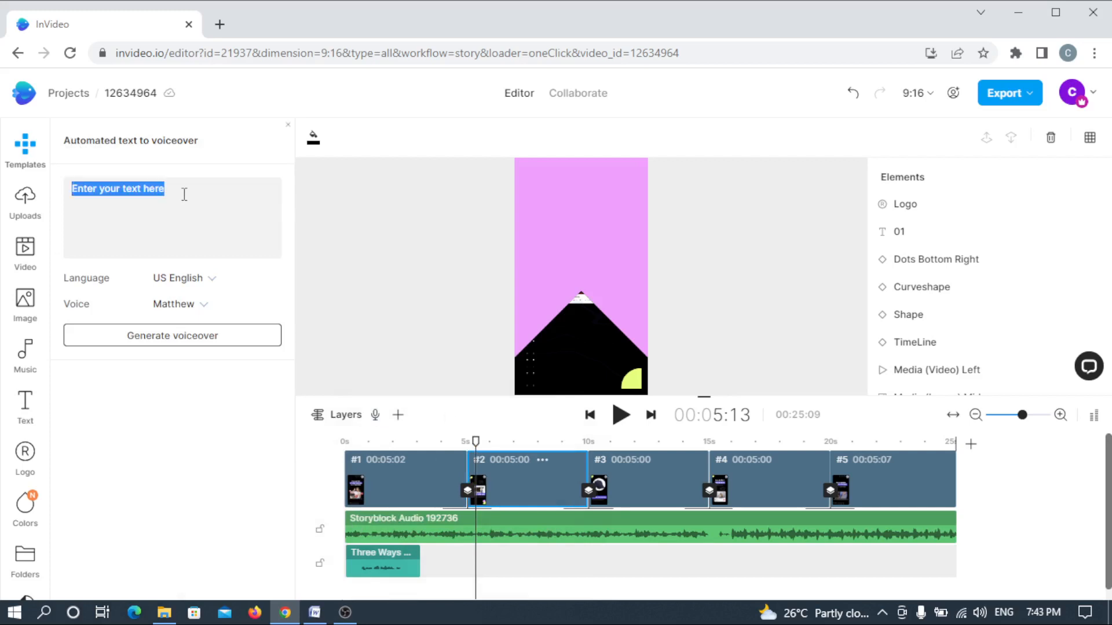
pyautogui.write('Number one')
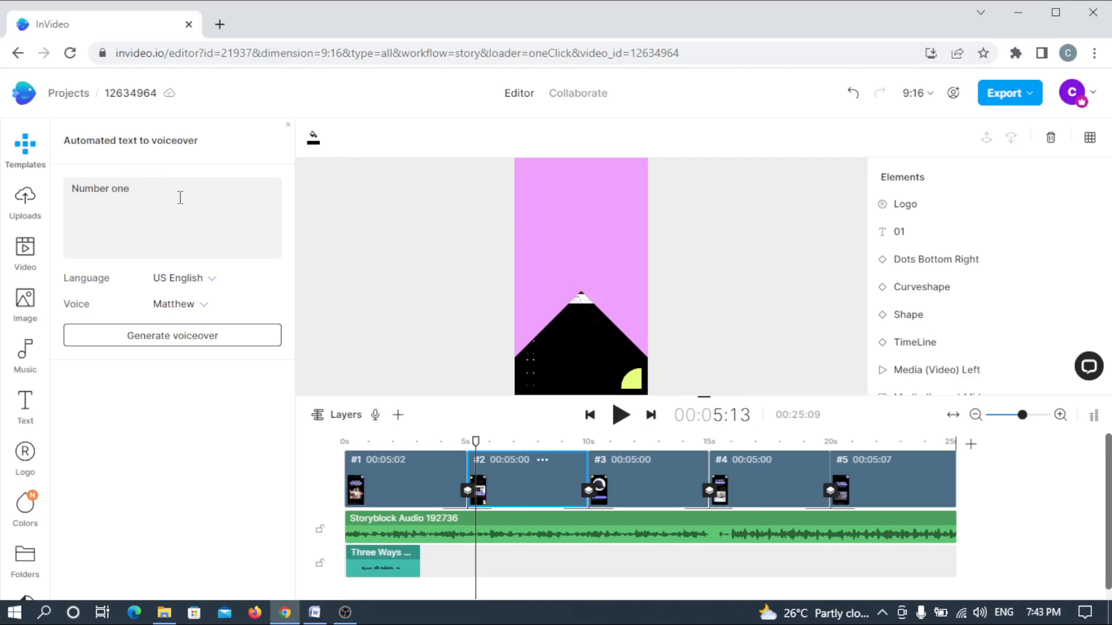
pyautogui.write('. Earn with Ads')
# Step: Generate and preview the "Number one" voiceover, add it to the timeline and play the video into the third scene
pyautogui.click(170, 338)
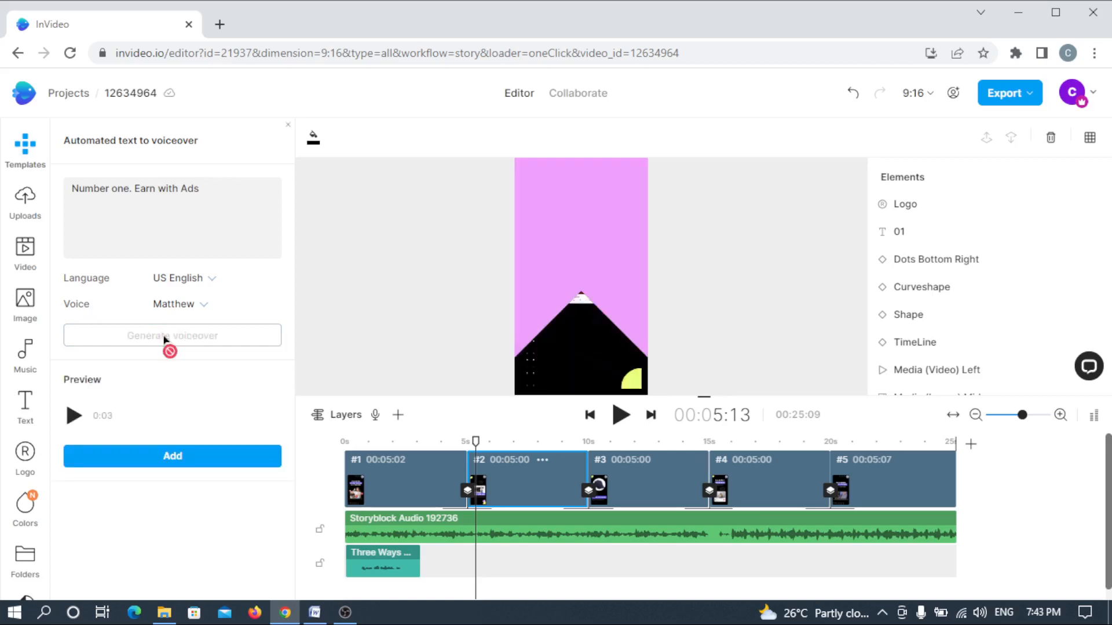
pyautogui.click(73, 416)
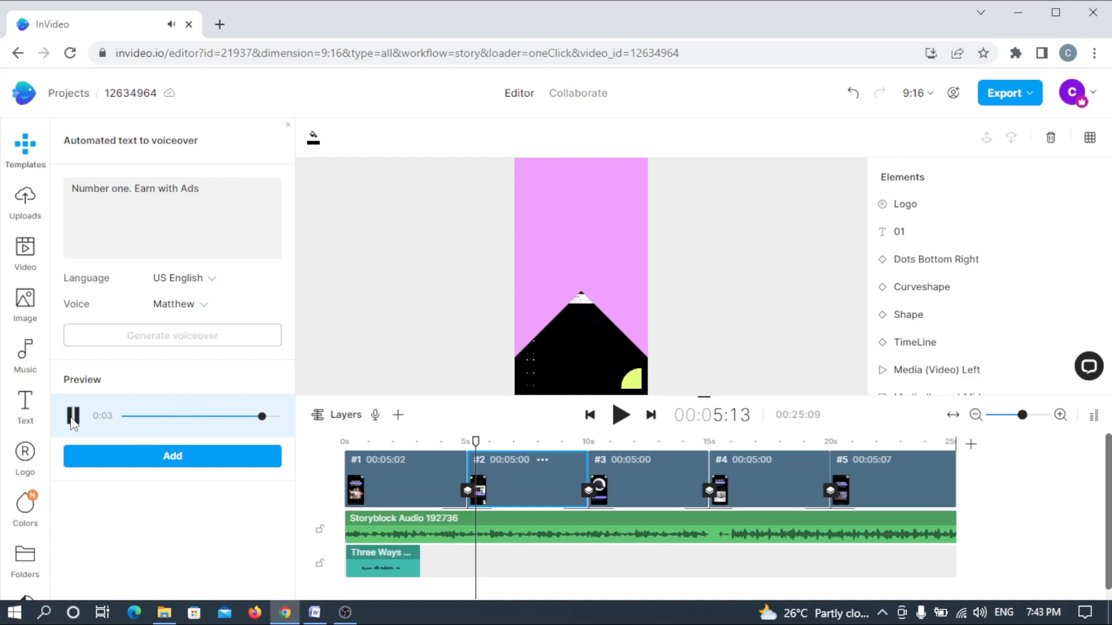
pyautogui.click(189, 455)
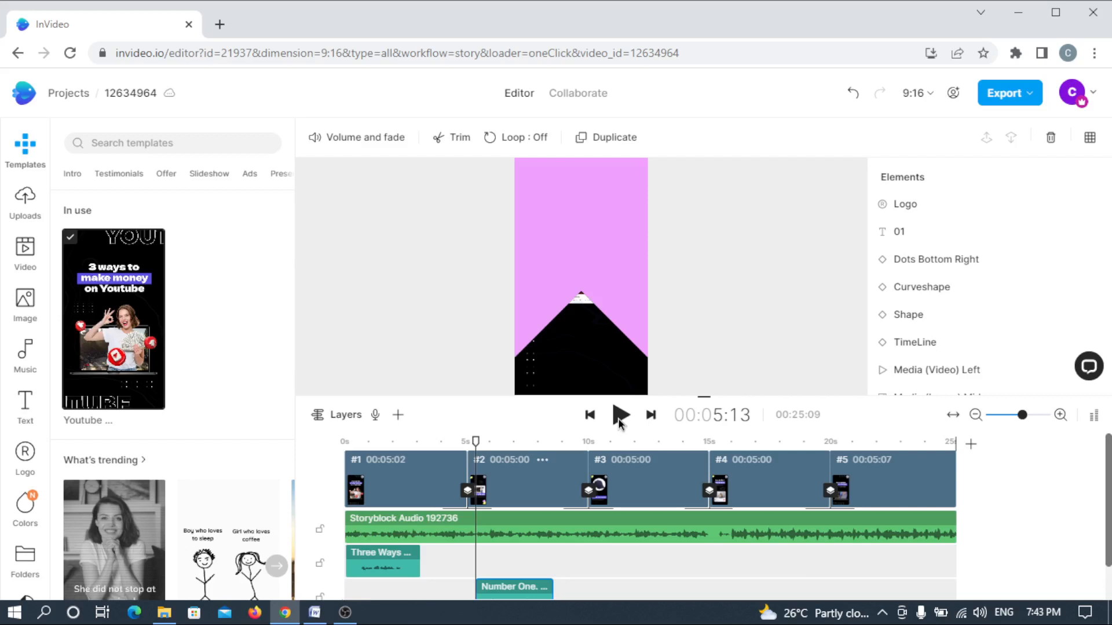
pyautogui.click(619, 421)
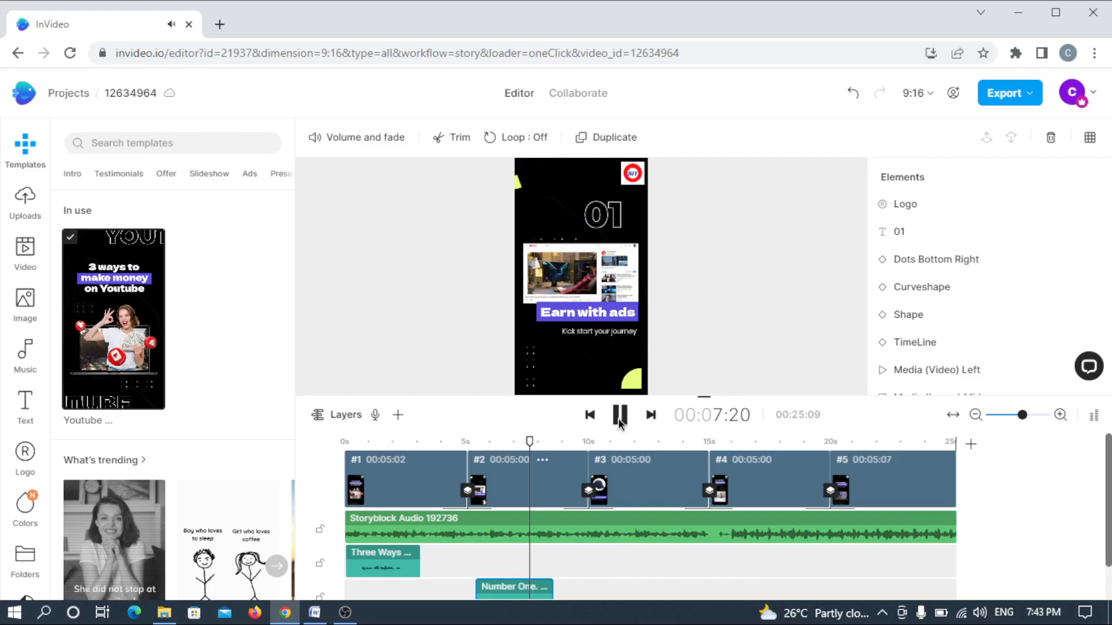
pyautogui.click(619, 416)
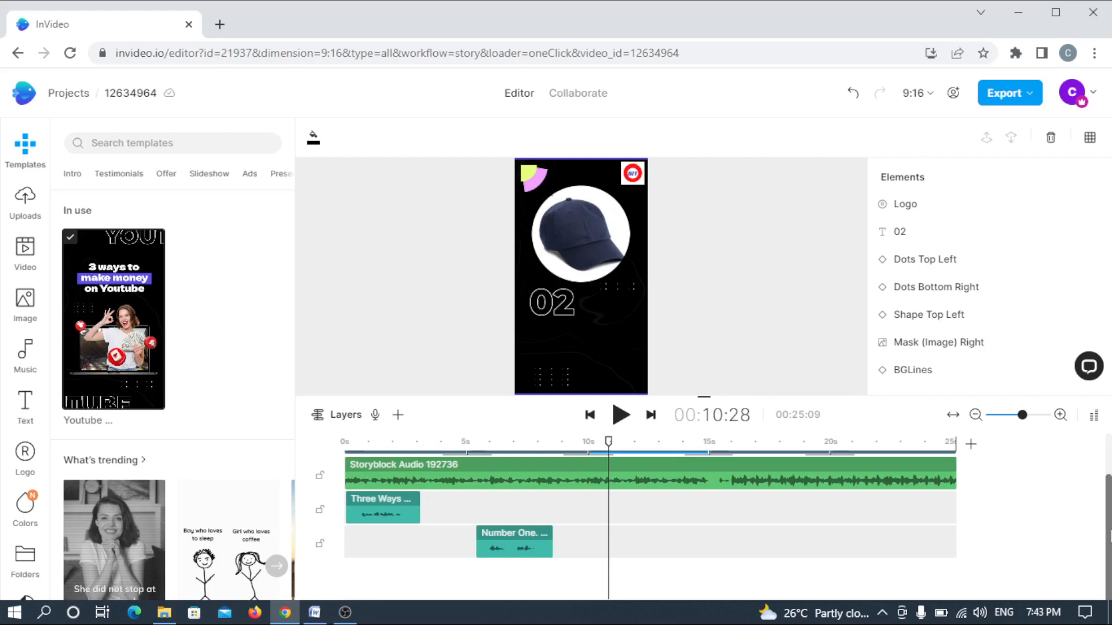
# Step: Add a generated voiceover reading "Number two. Start with merch" at 00:10:18 in the third scene and play the video
pyautogui.click(597, 449)
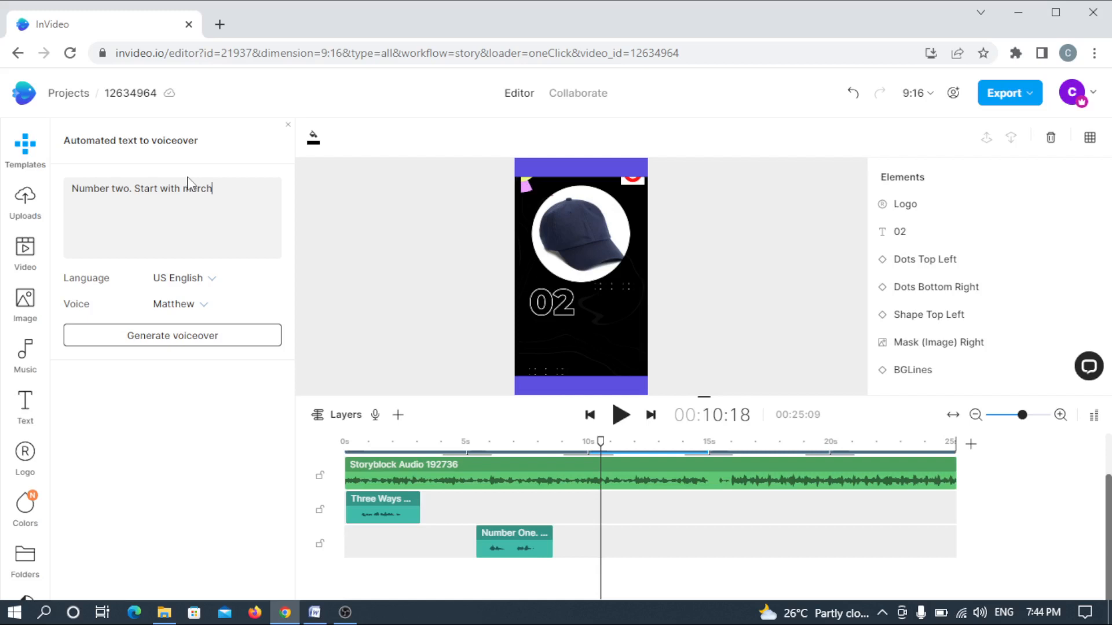
pyautogui.click(173, 336)
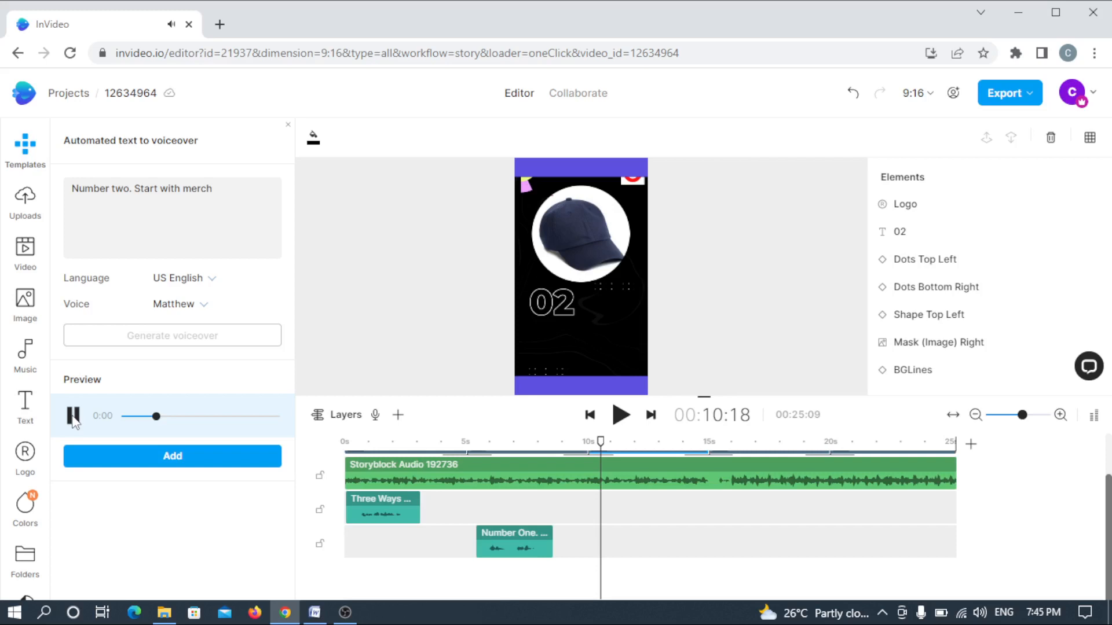
pyautogui.click(172, 455)
pyautogui.click(619, 416)
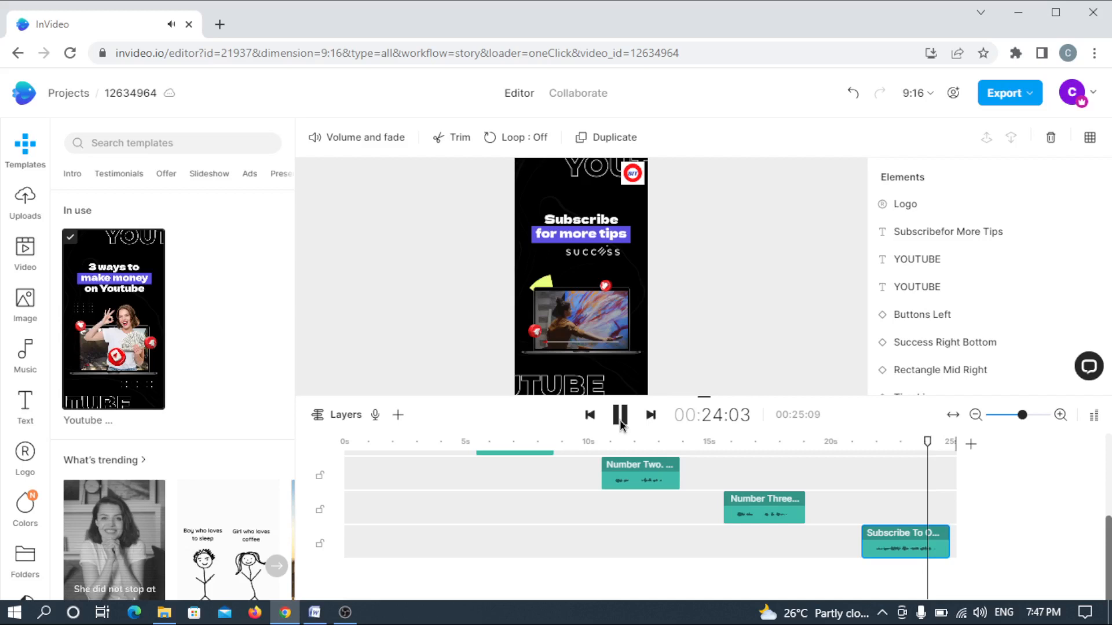
# Step: Open the volume and fade settings of the Storyblock background music track on the timeline
pyautogui.rightClick(649, 493)
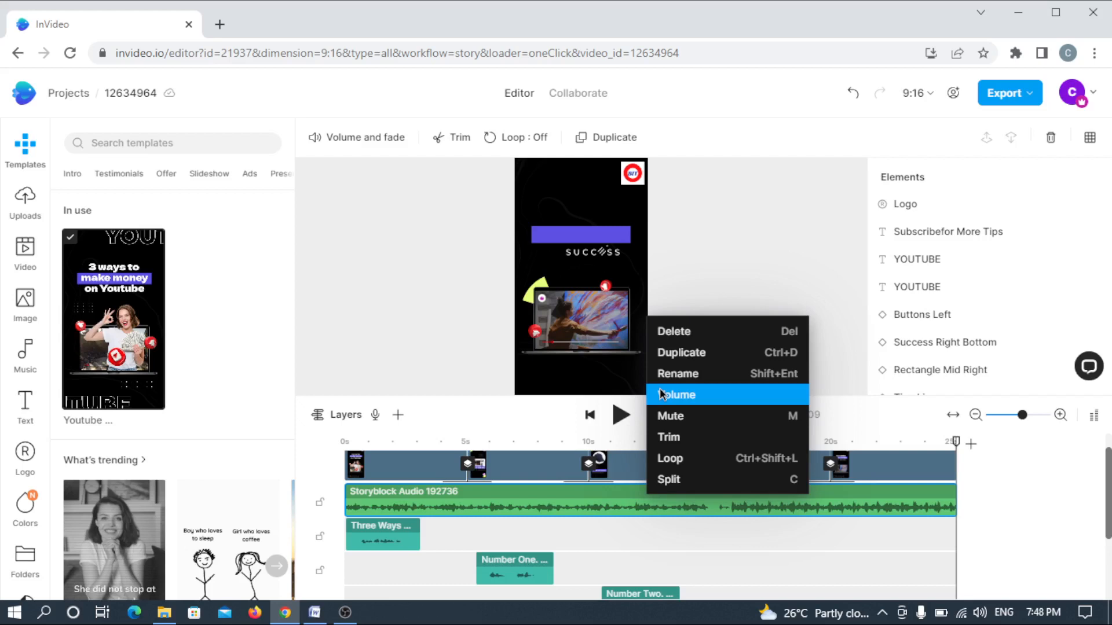
pyautogui.rightClick(641, 510)
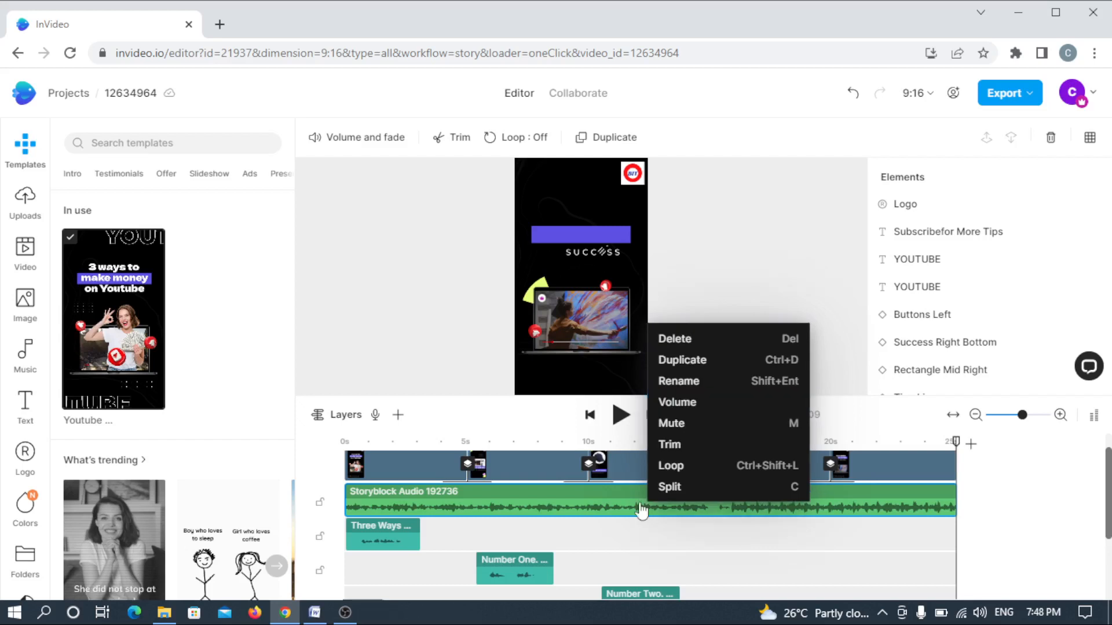
pyautogui.click(695, 403)
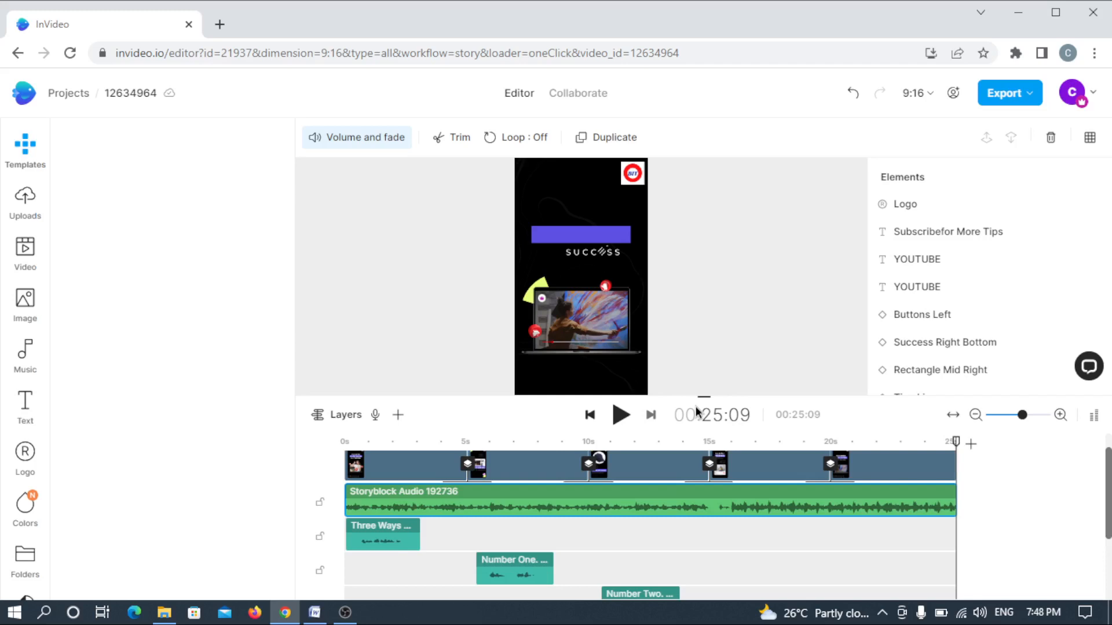
# Step: Play the video to check the voiceovers against the background music
pyautogui.click(619, 414)
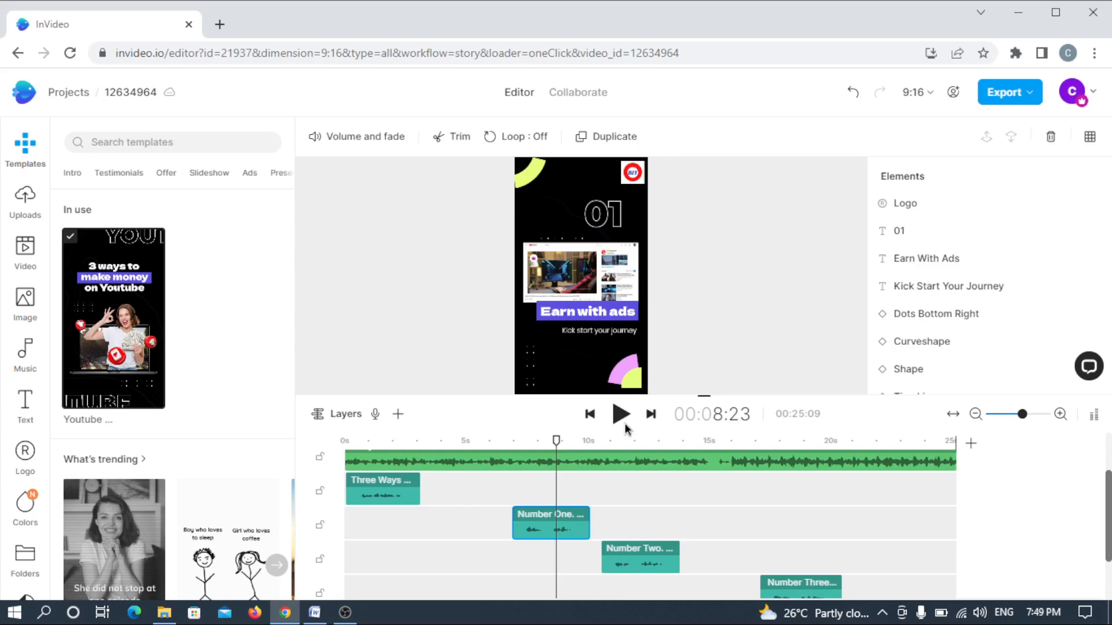
pyautogui.click(622, 423)
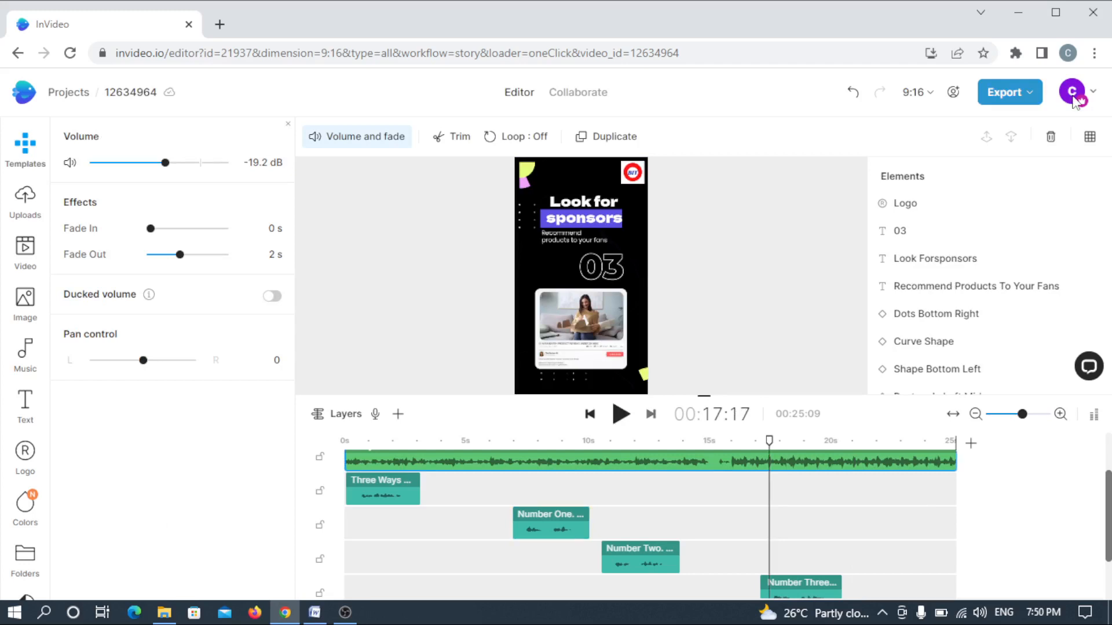
# Step: Close the music track's volume settings and export the finished video at the default 1080p resolution
pyautogui.click(695, 351)
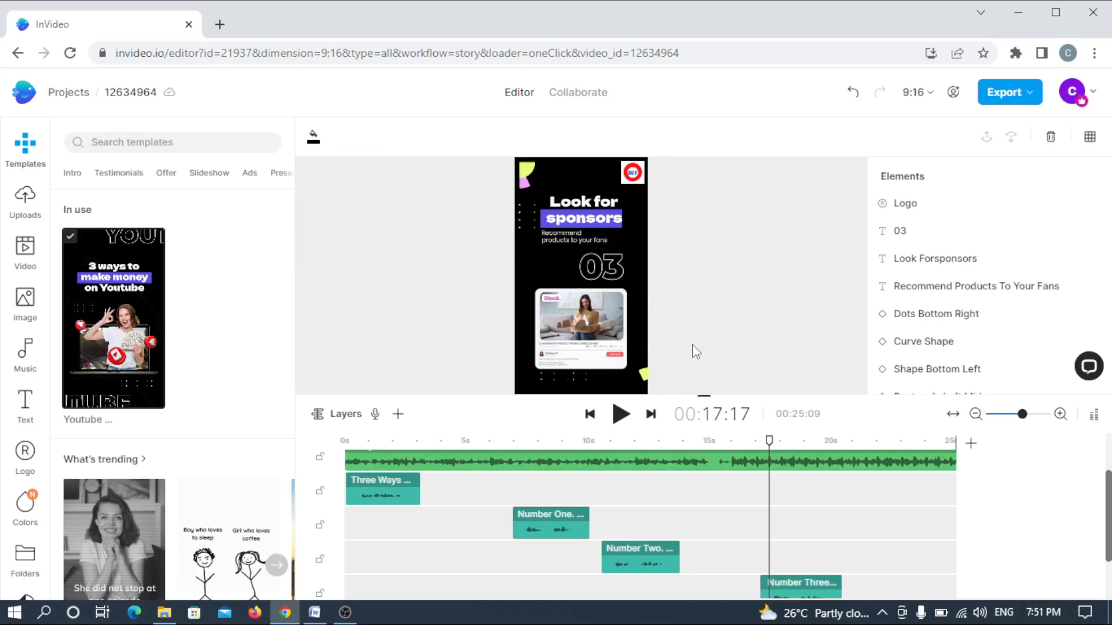
pyautogui.click(1009, 92)
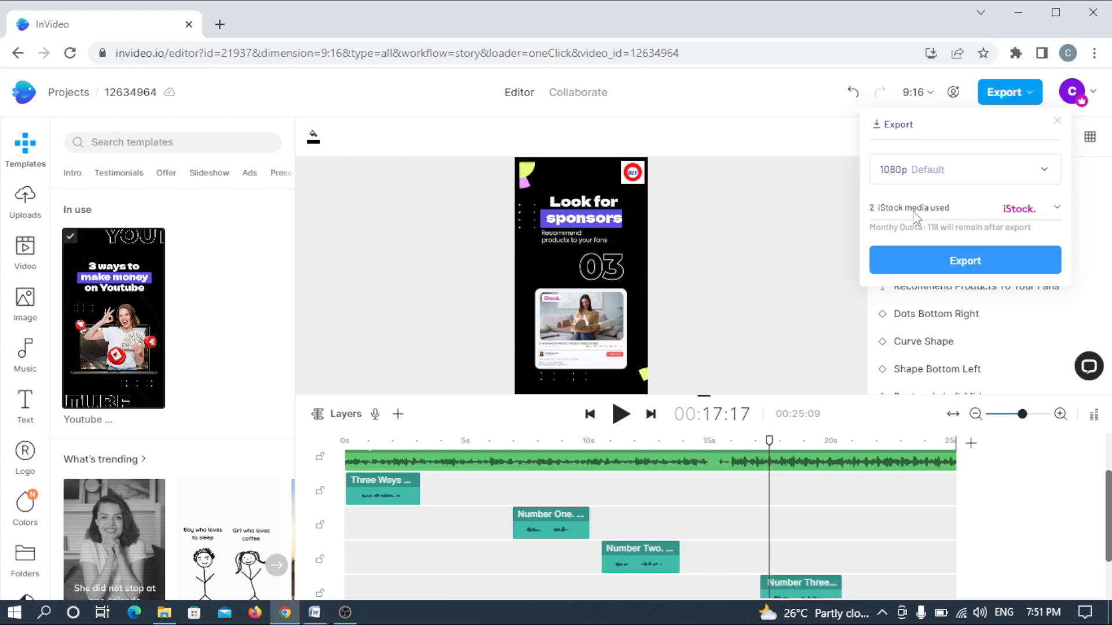
pyautogui.click(965, 261)
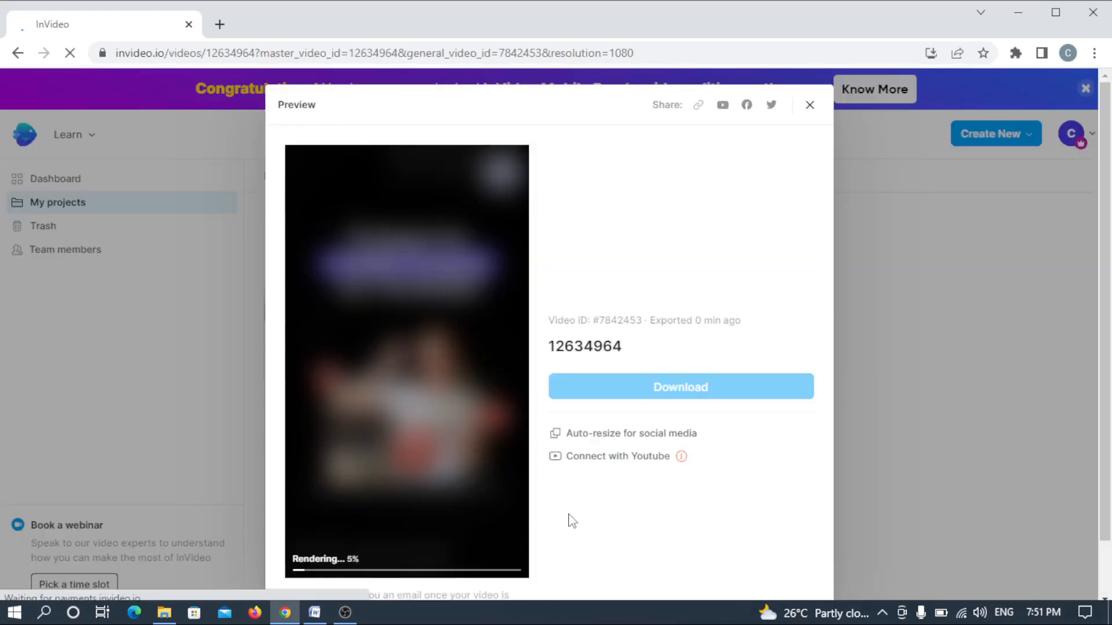